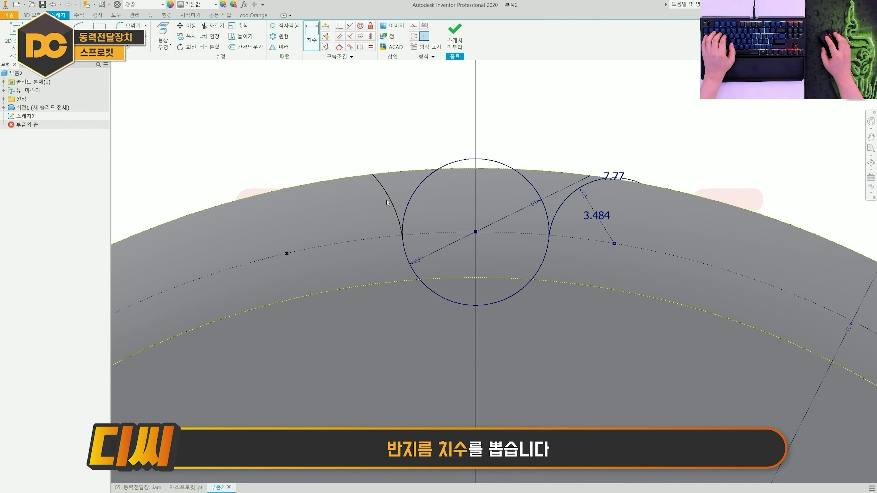
- Dimension the arc left of the 7.77 circle with a 12.7 mm radius and set the right arc's radius equal to it using d9
{"action": "left_click", "coordinate": [388, 203]}
{"action": "left_click", "coordinate": [356, 221]}
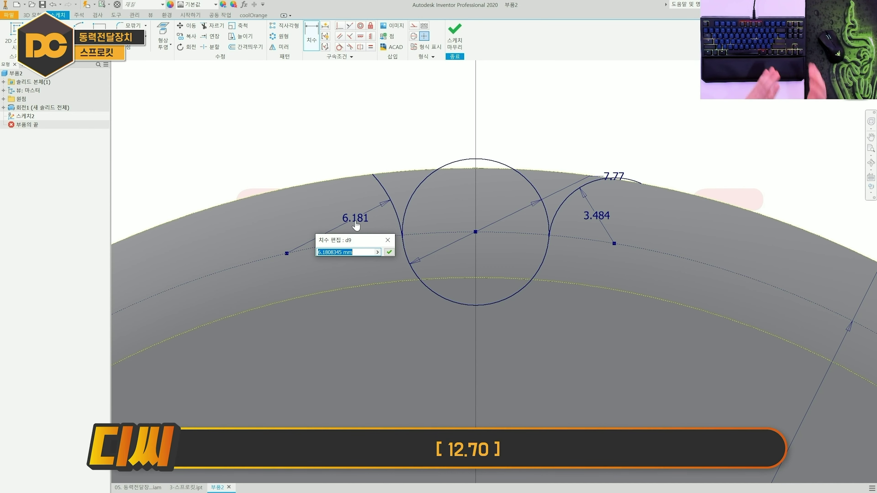
{"action": "type", "text": "12"}
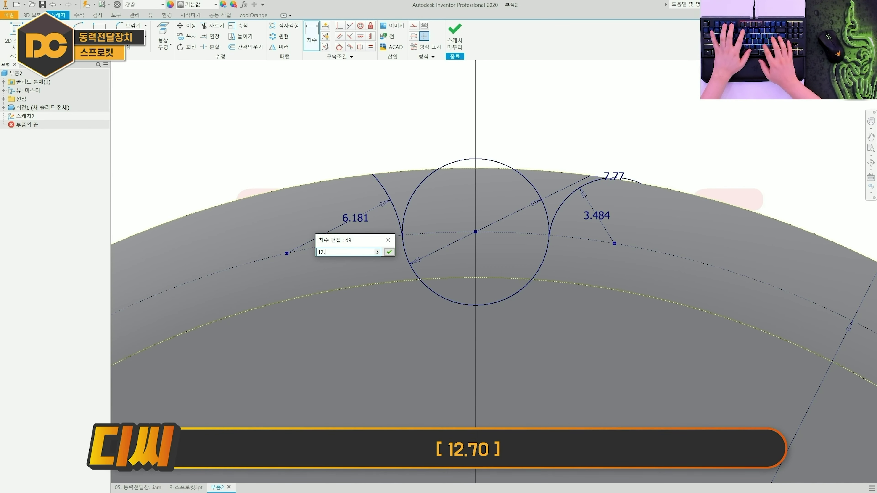
{"action": "type", "text": ".7"}
{"action": "key", "text": "Return"}
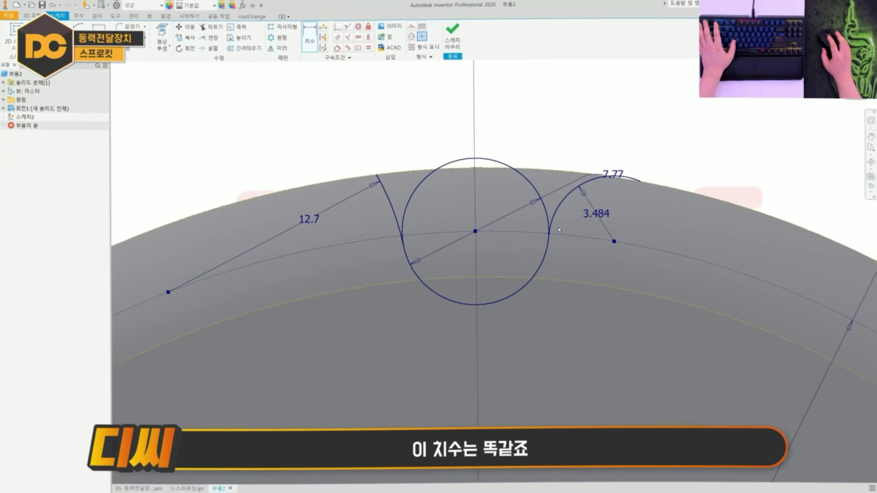
{"action": "key", "text": "Escape"}
{"action": "double_click", "coordinate": [592, 215]}
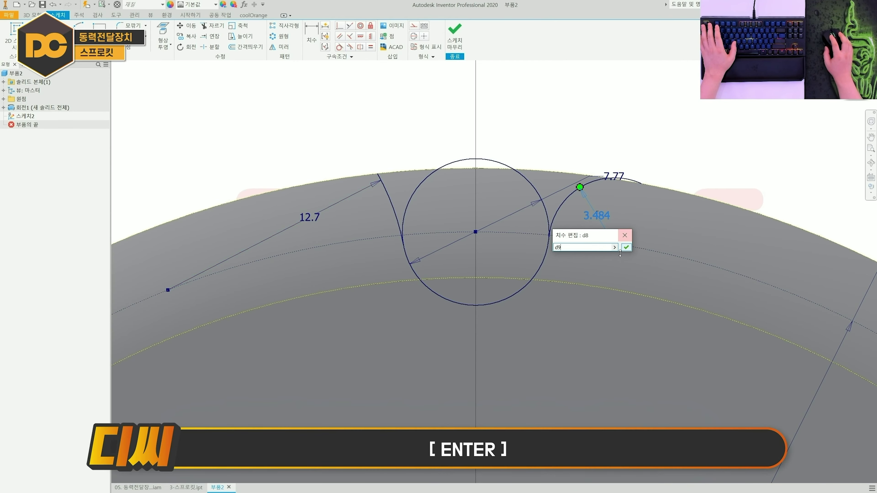
{"action": "key", "text": "Return"}
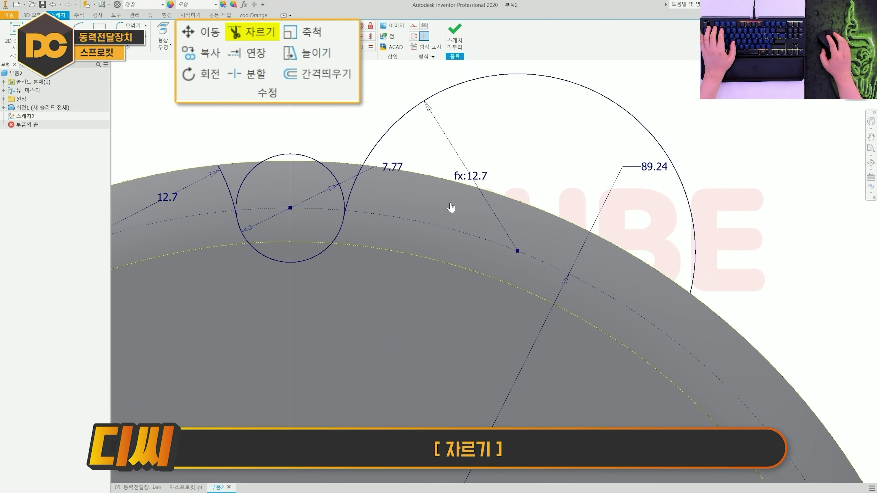
- Trim off the portion of the right arc that extends beyond the disc's outer edge
{"action": "middle_click_drag", "start_coordinate": [450, 207], "coordinate": [461, 205]}
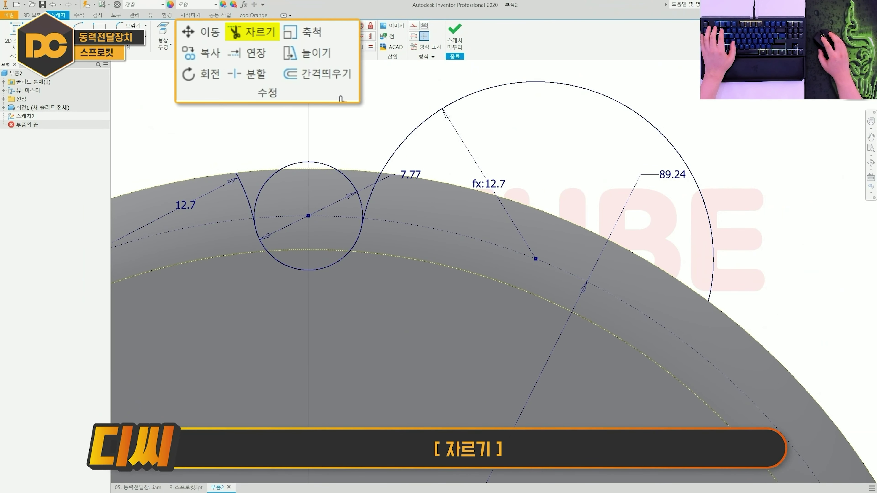
{"action": "left_click", "coordinate": [213, 25]}
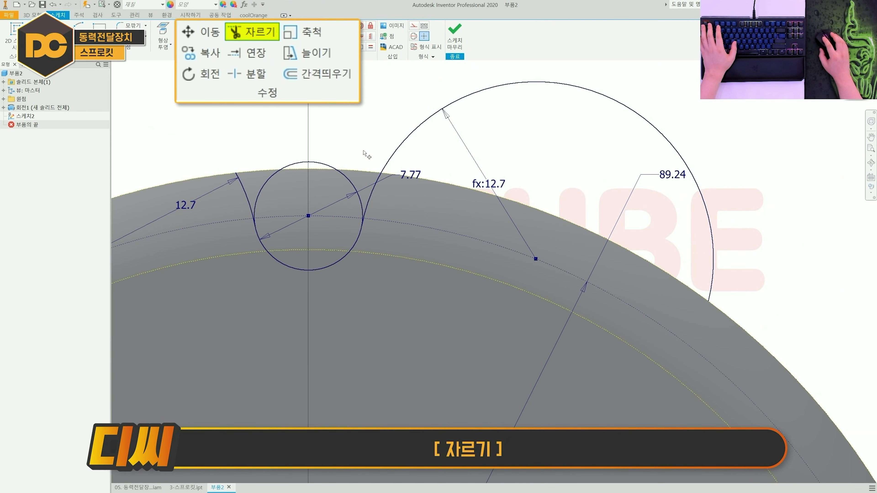
{"action": "left_click", "coordinate": [389, 163]}
{"action": "mouse_move", "coordinate": [404, 236]}
{"action": "middle_mouse_down"}
{"action": "mouse_move", "coordinate": [529, 226]}
{"action": "mouse_move", "coordinate": [535, 237]}
{"action": "middle_mouse_up"}
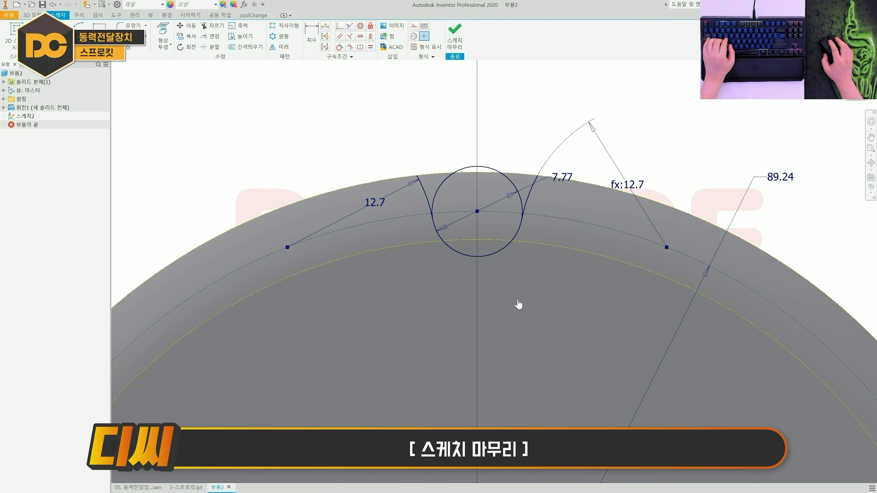
- Finish the sketch and try to extrude the circular profile of the tooth gap
{"action": "key", "text": "e"}
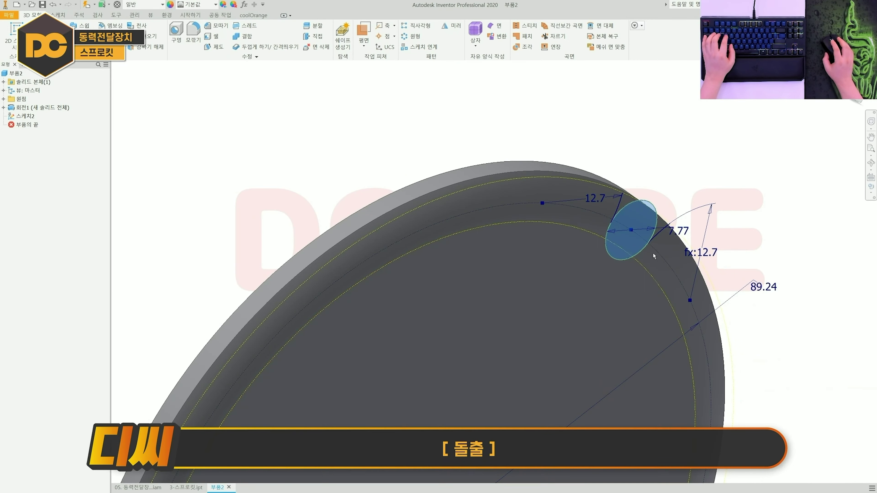
{"action": "scroll", "coordinate": [446, 223], "scroll_direction": "up", "scroll_amount": 5}
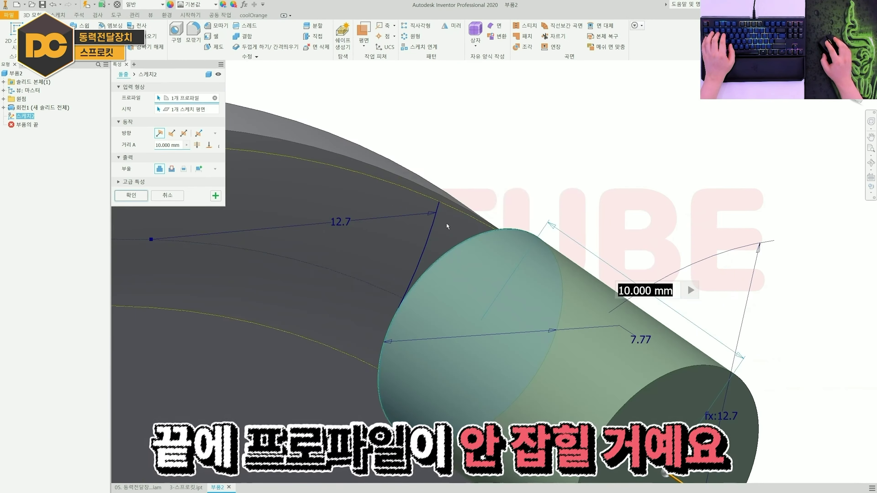
{"action": "key", "text": "Escape"}
{"action": "scroll", "coordinate": [447, 222], "scroll_direction": "down", "scroll_amount": 7}
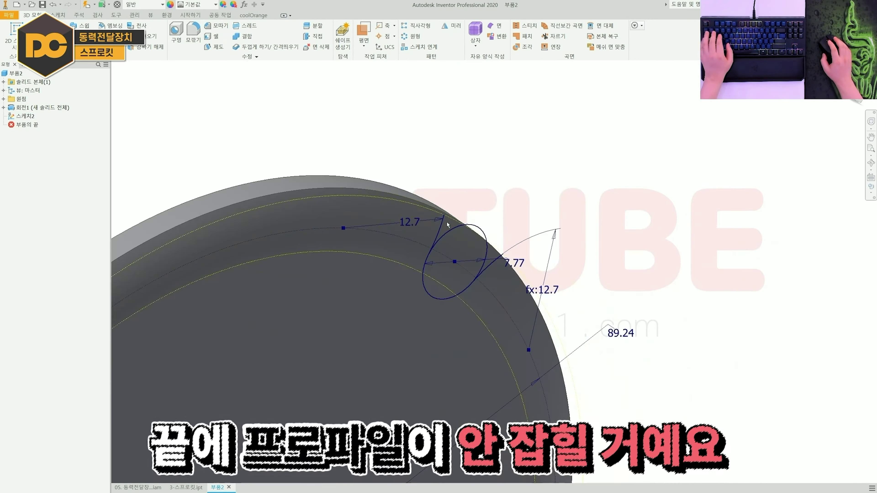
{"action": "middle_click_drag", "start_coordinate": [360, 251], "coordinate": [440, 216]}
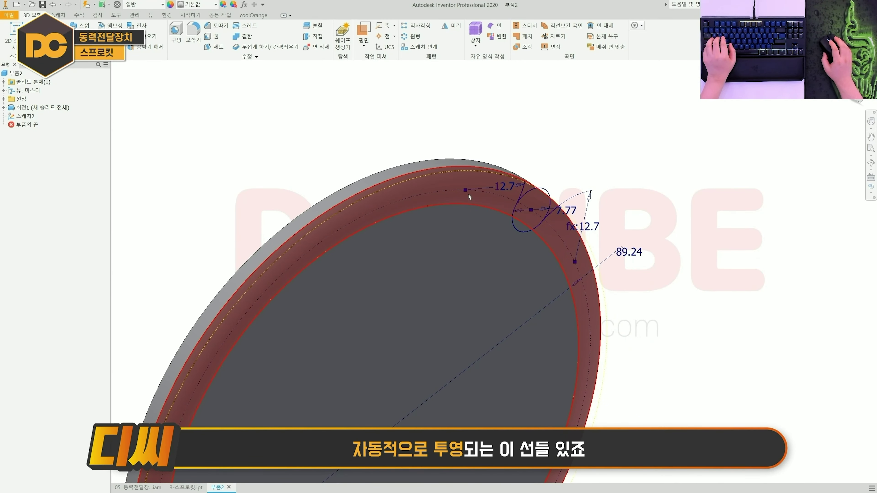
{"action": "scroll", "coordinate": [487, 205], "scroll_direction": "up", "scroll_amount": 3}
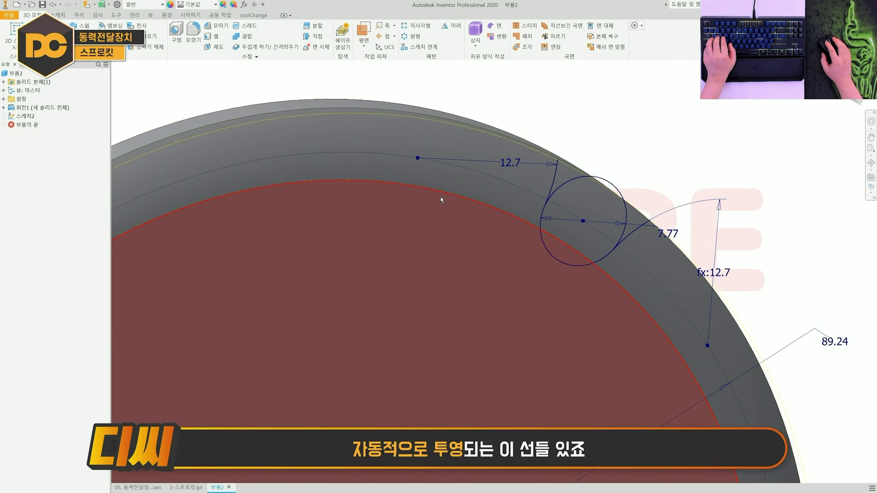
{"action": "middle_click_drag", "start_coordinate": [440, 198], "coordinate": [552, 177], "text": "shift"}
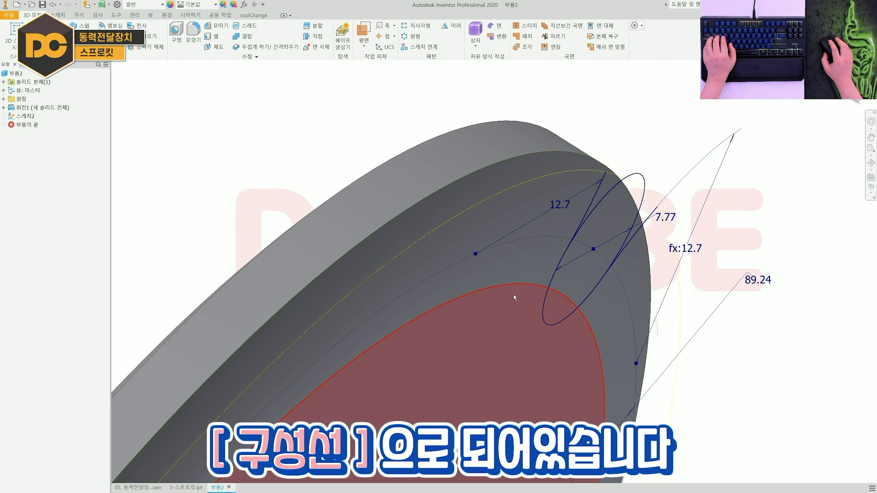
- Reopen 스케치2 for editing and convert the projected outer edge of the disc from construction geometry to a normal line
{"action": "double_click", "coordinate": [25, 116]}
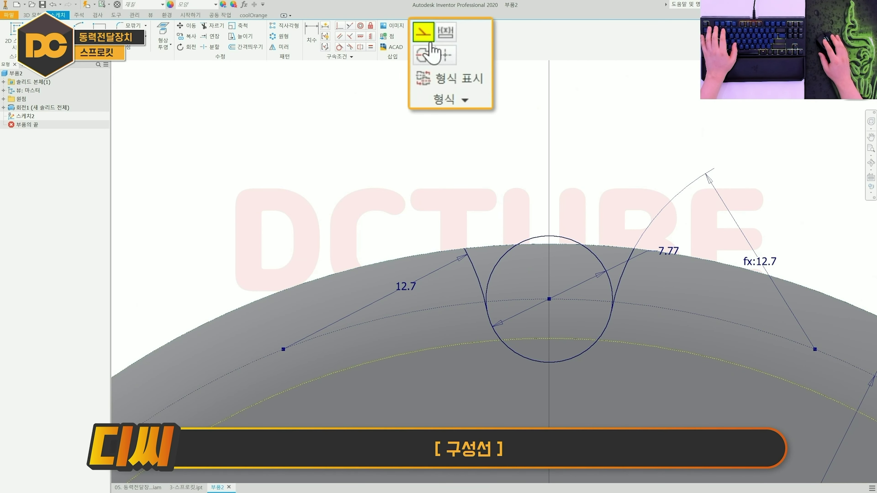
{"action": "left_click", "coordinate": [414, 25]}
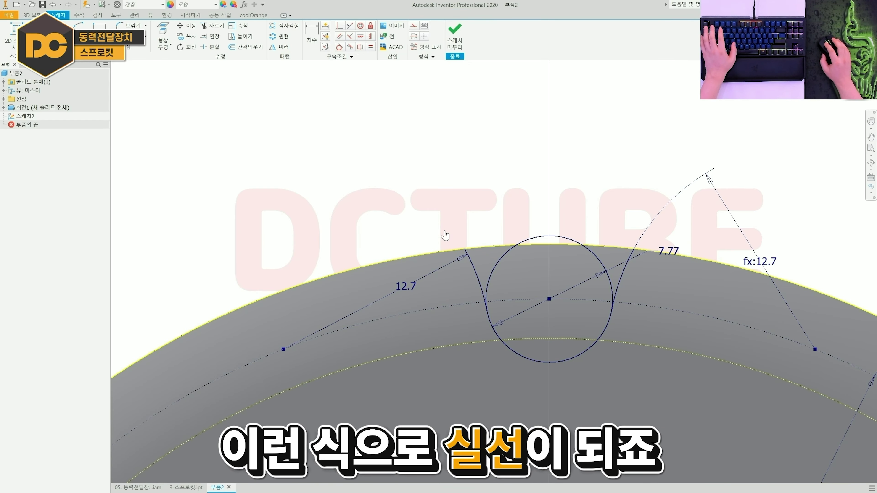
{"action": "middle_click_drag", "start_coordinate": [451, 305], "coordinate": [503, 310], "text": "shift"}
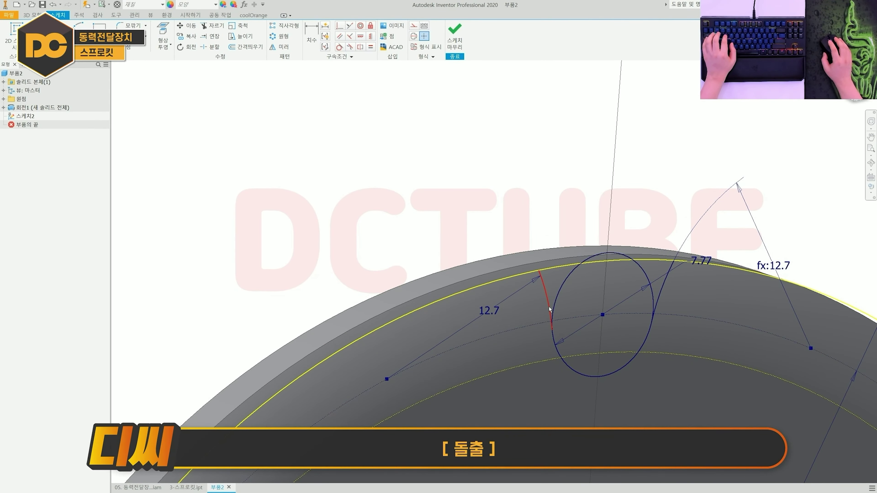
- Try extruding the regions enclosed by the circle, the two flank arcs and the outer edge
{"action": "key", "text": "e"}
{"action": "left_click", "coordinate": [552, 278]}
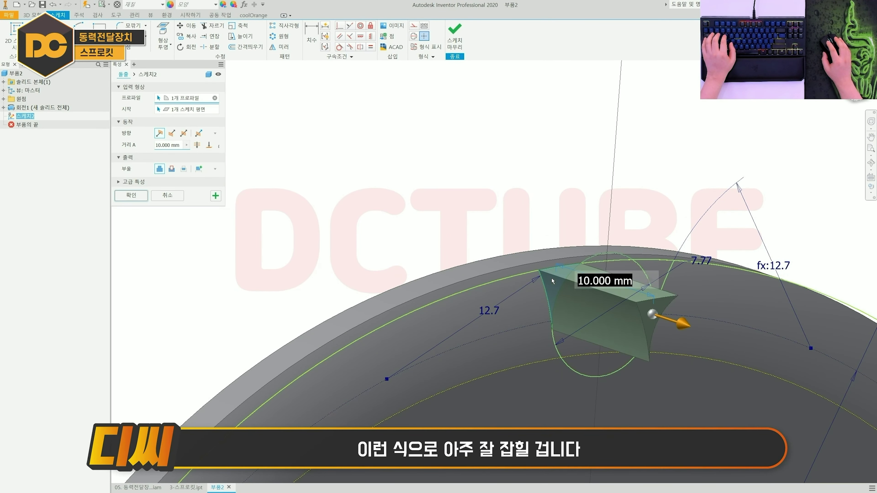
{"action": "left_click", "coordinate": [593, 319]}
{"action": "left_click", "coordinate": [664, 264]}
{"action": "key", "text": "Escape"}
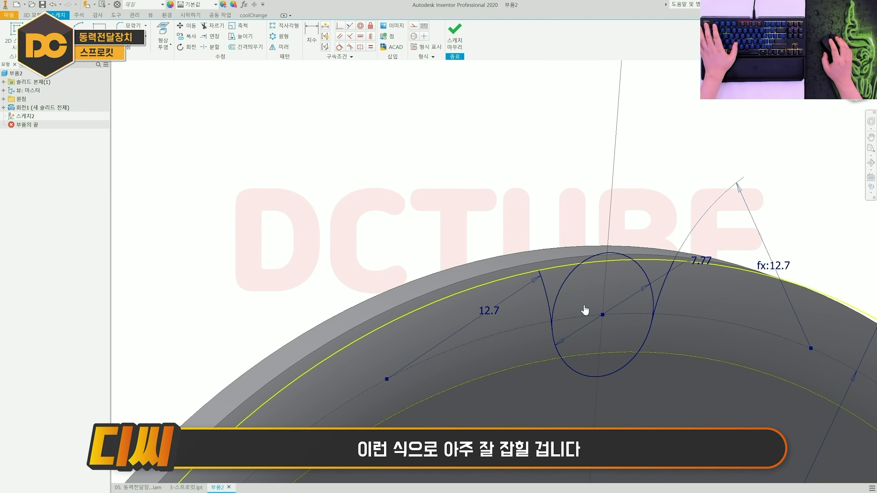
{"action": "scroll", "coordinate": [561, 319], "scroll_direction": "down", "scroll_amount": 3}
{"action": "middle_click_drag", "start_coordinate": [595, 330], "coordinate": [515, 271]}
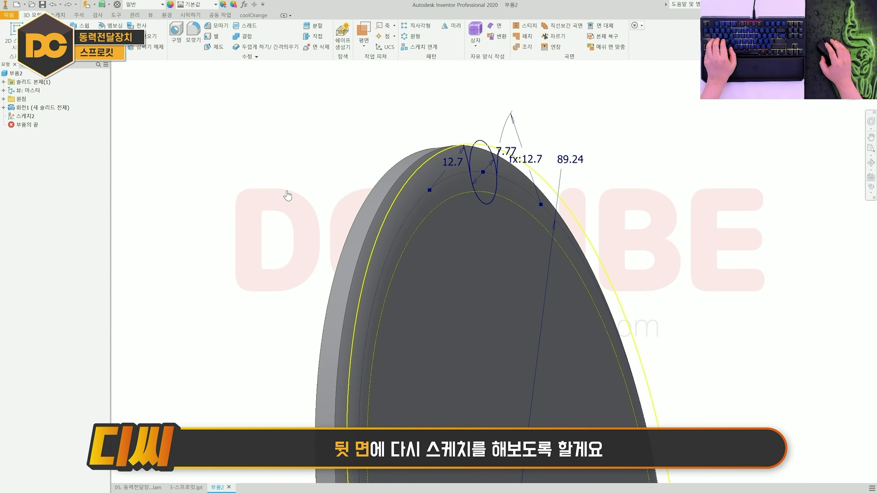
- Create a sketch on the disc's back face and try to extrude its automatically projected outline
{"action": "middle_click_drag", "start_coordinate": [287, 192], "coordinate": [428, 211], "text": "shift"}
{"action": "left_click", "coordinate": [442, 237]}
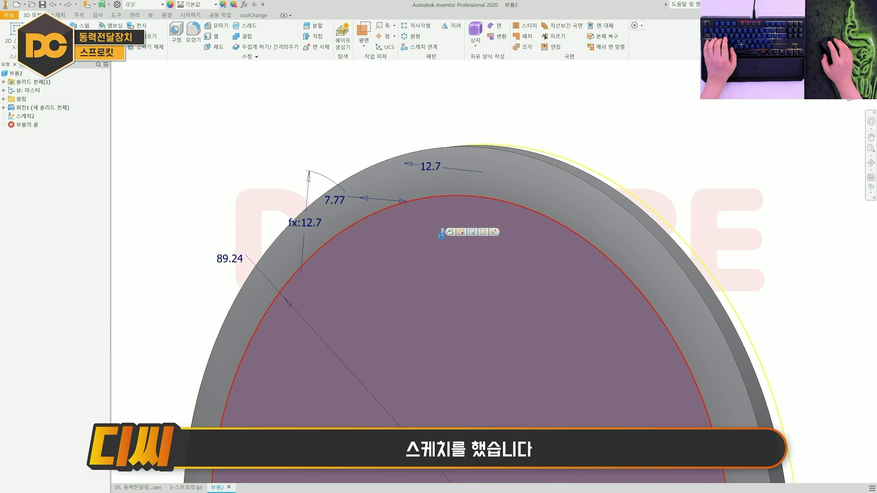
{"action": "left_click", "coordinate": [450, 232]}
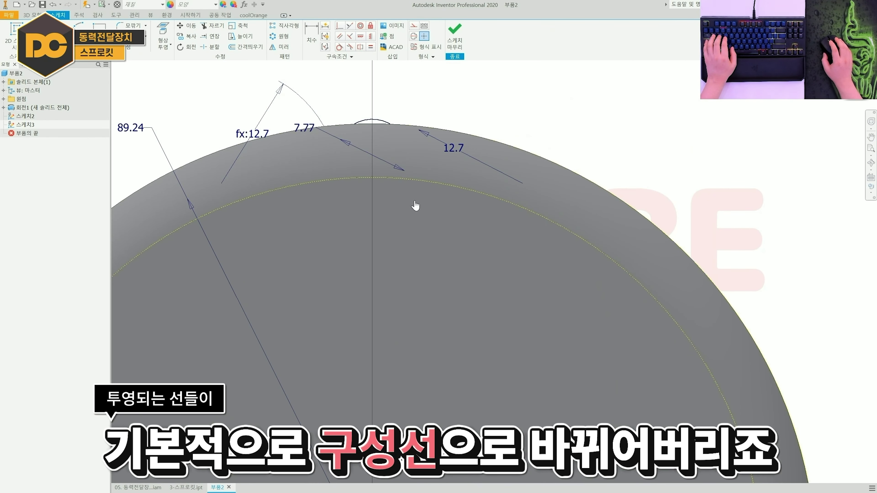
{"action": "scroll", "coordinate": [417, 207], "scroll_direction": "down", "scroll_amount": 3}
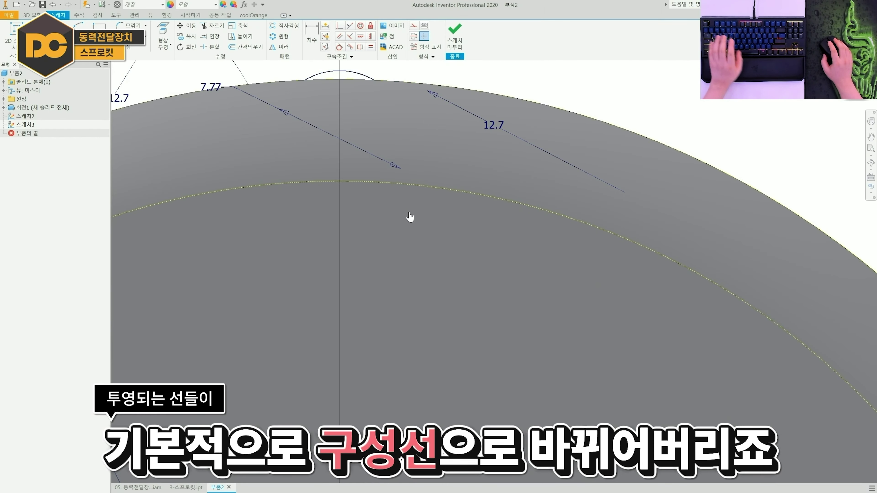
{"action": "scroll", "coordinate": [410, 218], "scroll_direction": "up", "scroll_amount": 2}
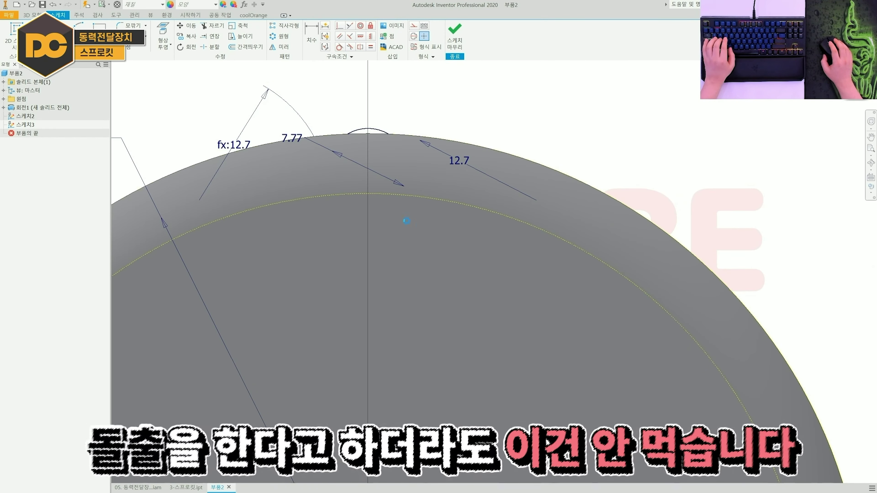
{"action": "key", "text": "e"}
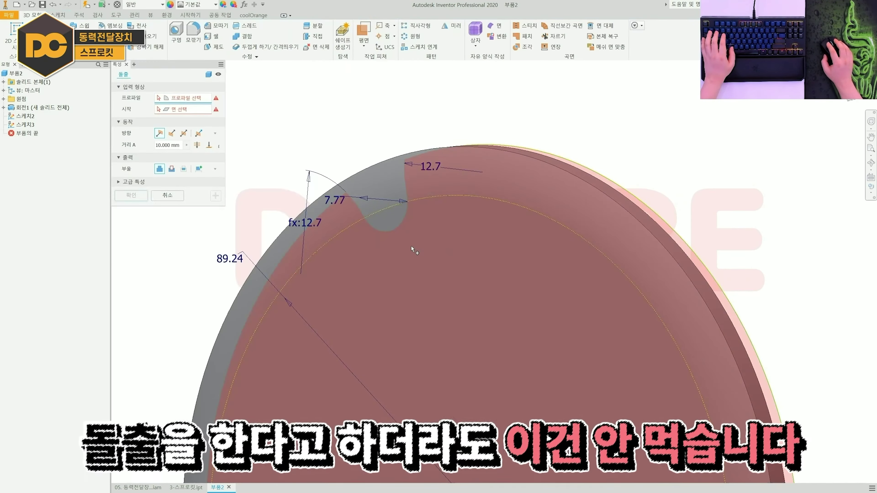
{"action": "left_click", "coordinate": [381, 197]}
{"action": "key", "text": "Escape"}
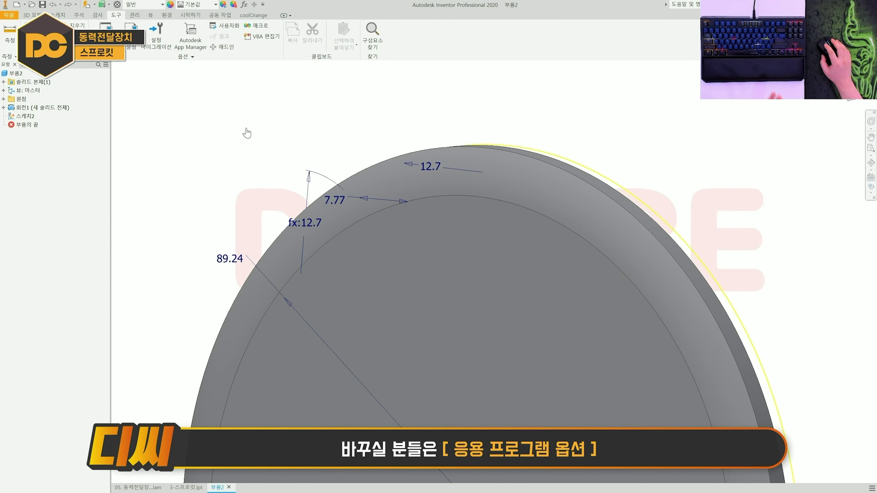
- Disable projecting objects as construction geometry (구성 형상으로 객체 투영) in the application's sketch options
{"action": "left_click", "coordinate": [107, 37]}
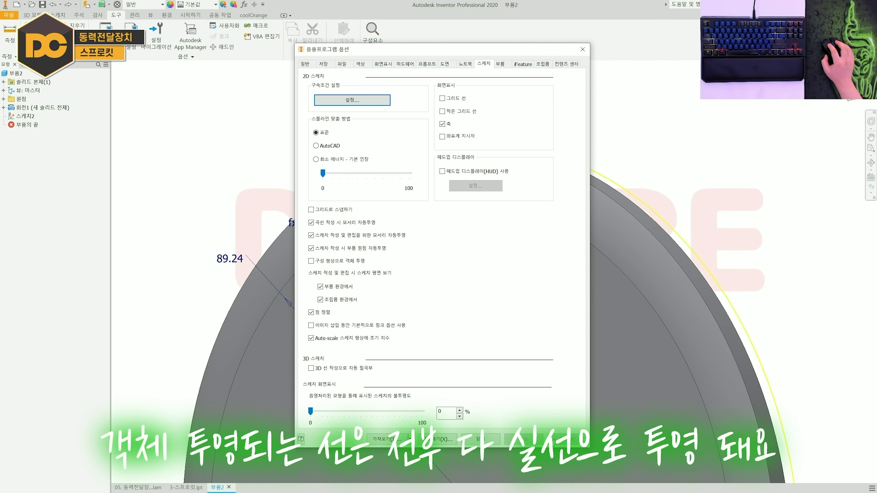
{"action": "left_click", "coordinate": [493, 440]}
- Sketch on the disc's back face again and try extruding the circular profile formed by the projected edge
{"action": "key", "text": "s"}
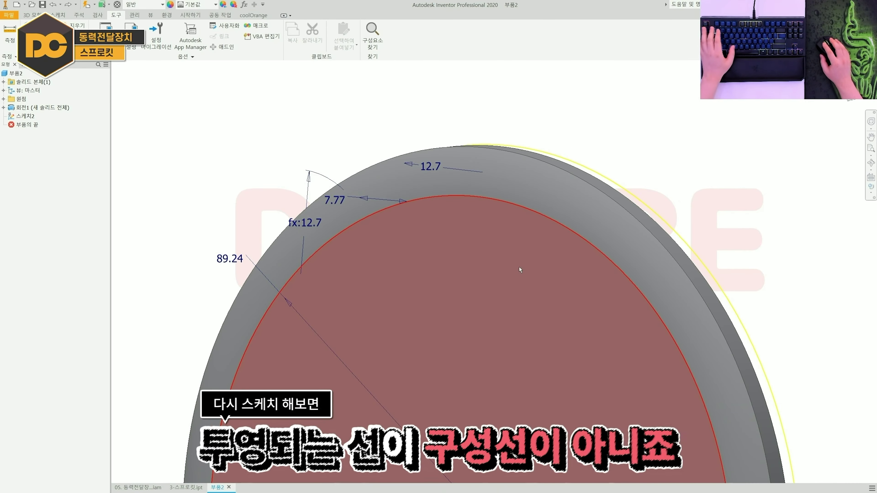
{"action": "left_click", "coordinate": [466, 280]}
{"action": "scroll", "coordinate": [472, 277], "scroll_direction": "down", "scroll_amount": 3}
{"action": "middle_click_drag", "start_coordinate": [472, 277], "coordinate": [444, 372]}
{"action": "scroll", "coordinate": [478, 167], "scroll_direction": "up", "scroll_amount": 3}
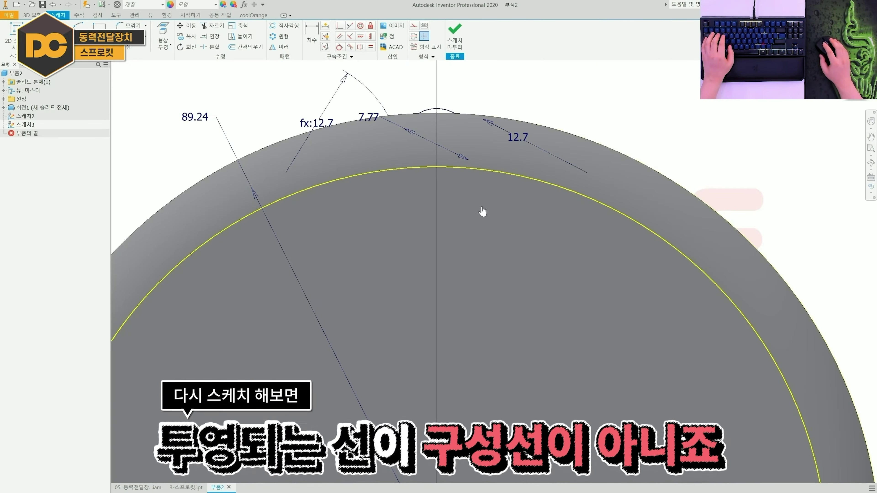
{"action": "key", "text": "e"}
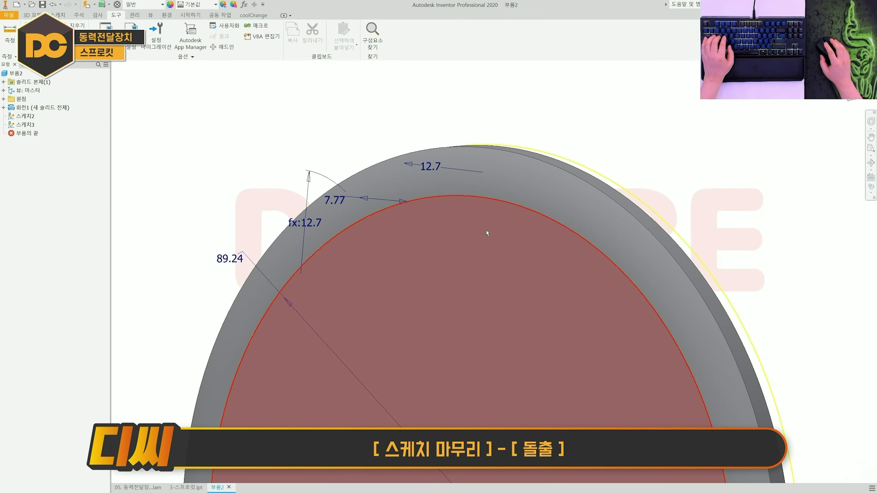
{"action": "left_click", "coordinate": [447, 266]}
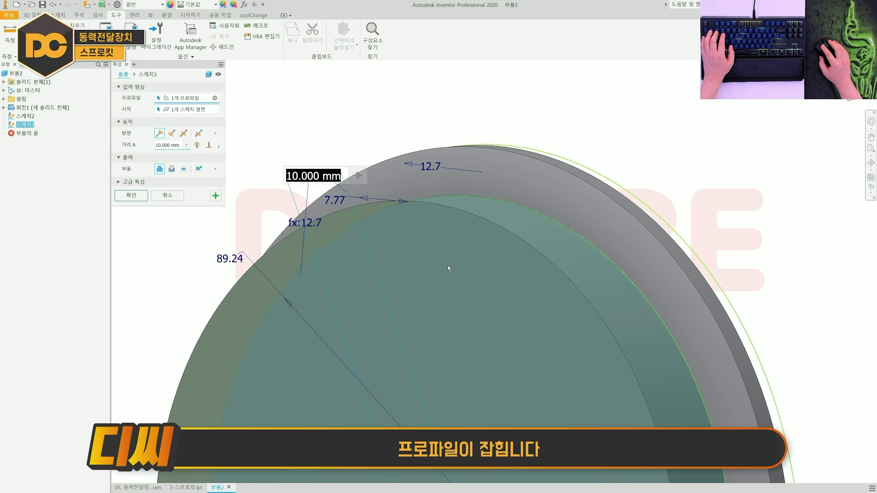
{"action": "mouse_move", "coordinate": [466, 270]}
{"action": "middle_mouse_down", "text": "shift"}
{"action": "mouse_move", "coordinate": [430, 293]}
{"action": "mouse_move", "coordinate": [482, 208]}
{"action": "middle_mouse_up", "text": "shift"}
{"action": "key", "text": "Escape"}
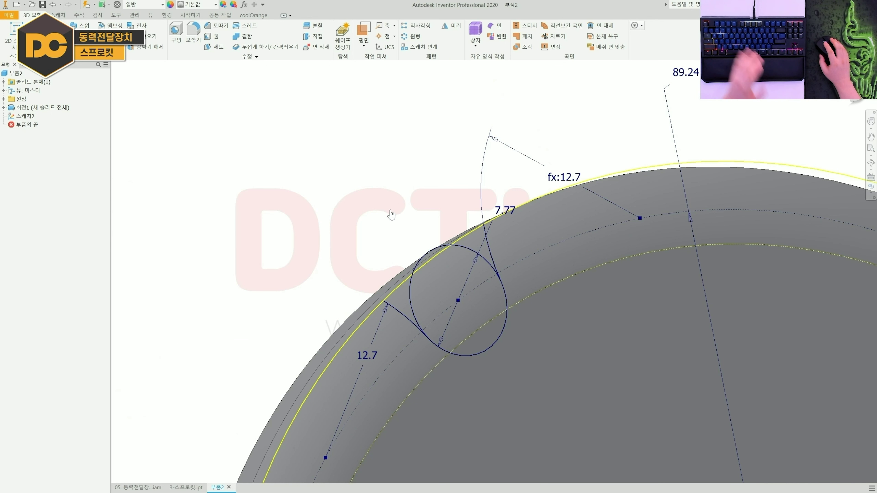
- Try extruding the tooth gap from 스케치2 with three separate profile regions selected
{"action": "key", "text": "e"}
{"action": "left_click", "coordinate": [421, 301]}
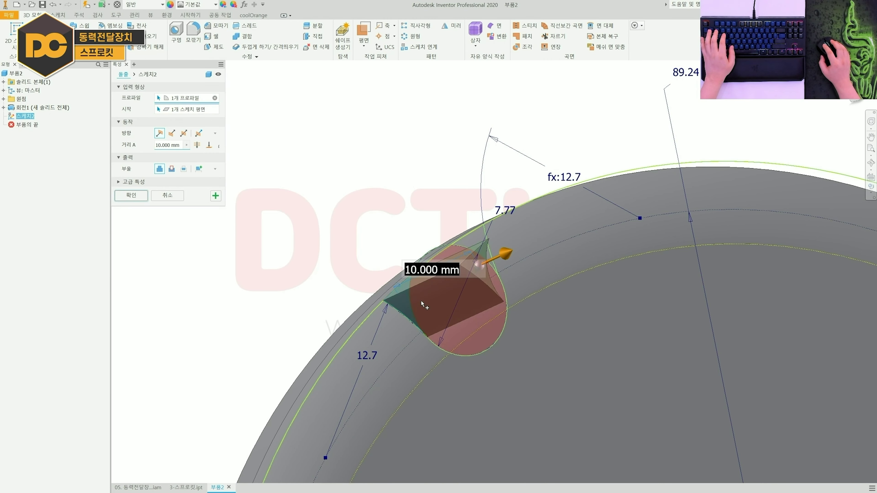
{"action": "left_click", "coordinate": [421, 301]}
{"action": "left_click", "coordinate": [478, 239]}
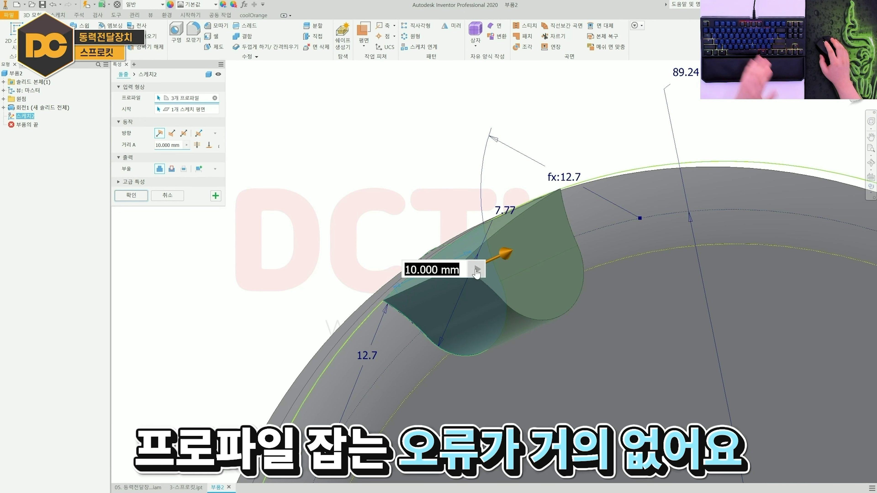
{"action": "middle_click_drag", "start_coordinate": [478, 275], "coordinate": [463, 247], "text": "shift"}
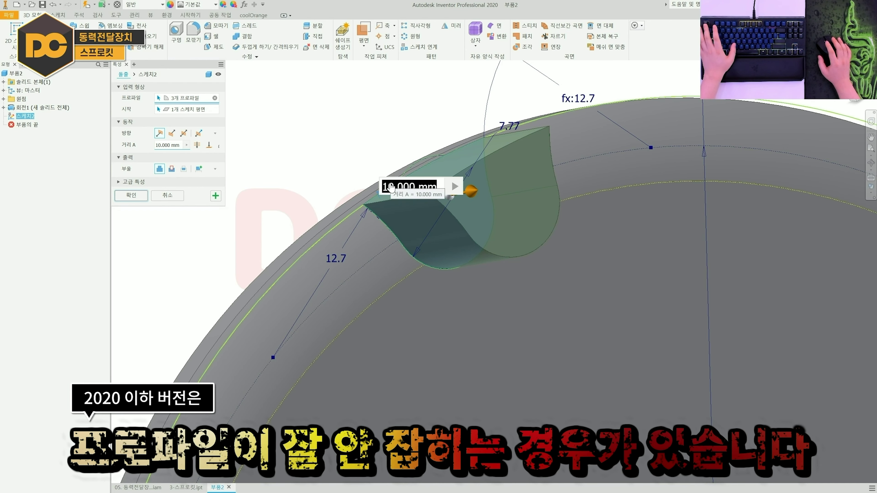
{"action": "key", "text": "Escape"}
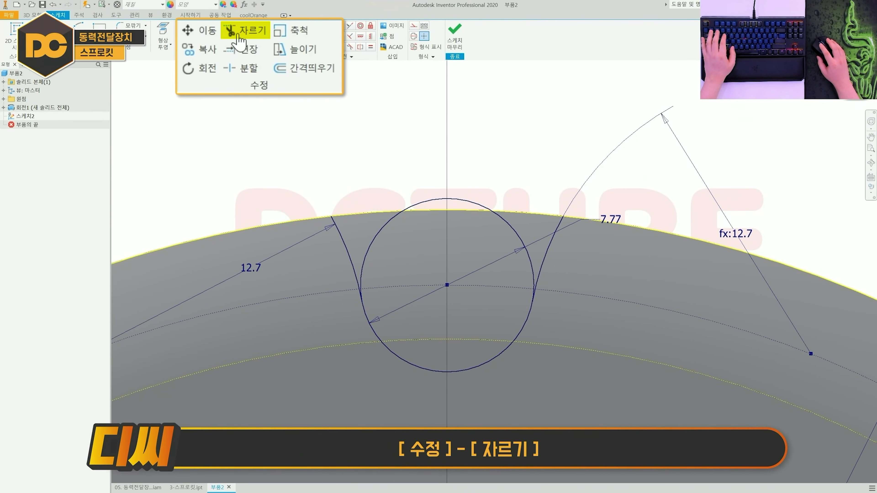
- Trim away the circle's side and upper arcs so the tooth-gap sketch keeps only its U-shaped outline
{"action": "left_click", "coordinate": [241, 33]}
{"action": "scroll", "coordinate": [382, 298], "scroll_direction": "up", "scroll_amount": 5}
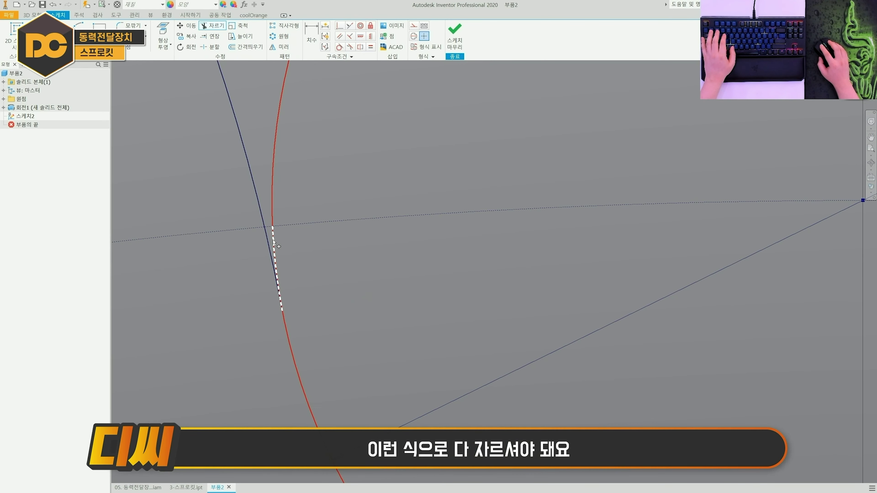
{"action": "left_click", "coordinate": [276, 194]}
{"action": "scroll", "coordinate": [293, 201], "scroll_direction": "down", "scroll_amount": 4}
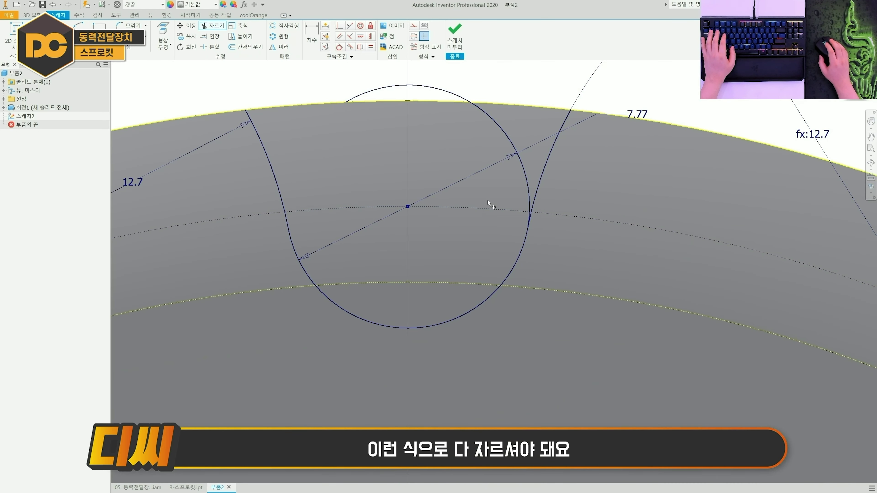
{"action": "left_click", "coordinate": [426, 90]}
{"action": "scroll", "coordinate": [538, 226], "scroll_direction": "up", "scroll_amount": 5}
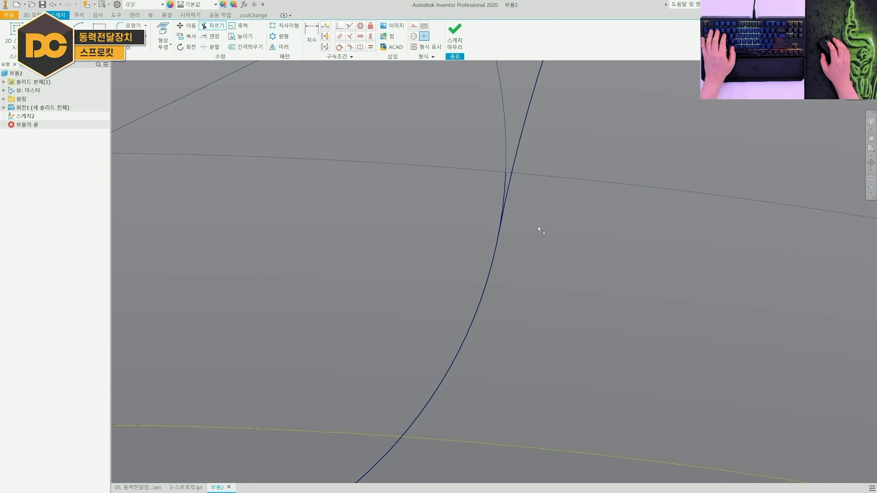
{"action": "left_click", "coordinate": [504, 193]}
{"action": "scroll", "coordinate": [487, 221], "scroll_direction": "down", "scroll_amount": 4}
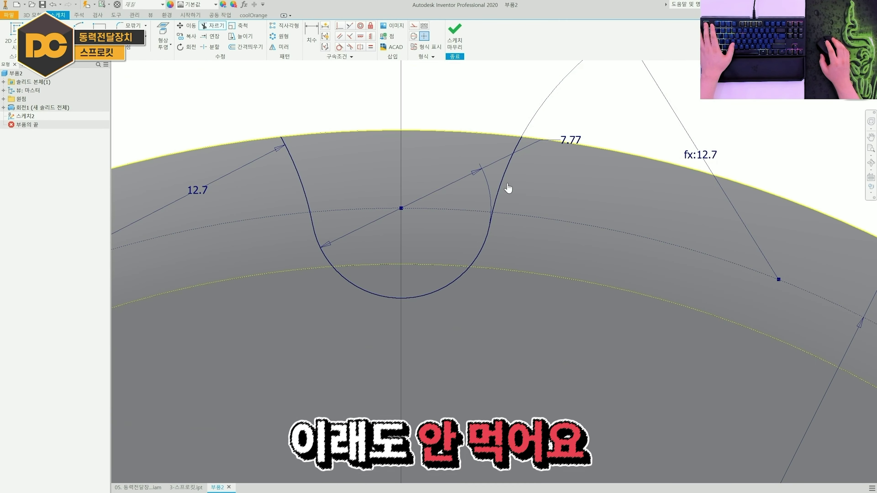
{"action": "key", "text": "Escape"}
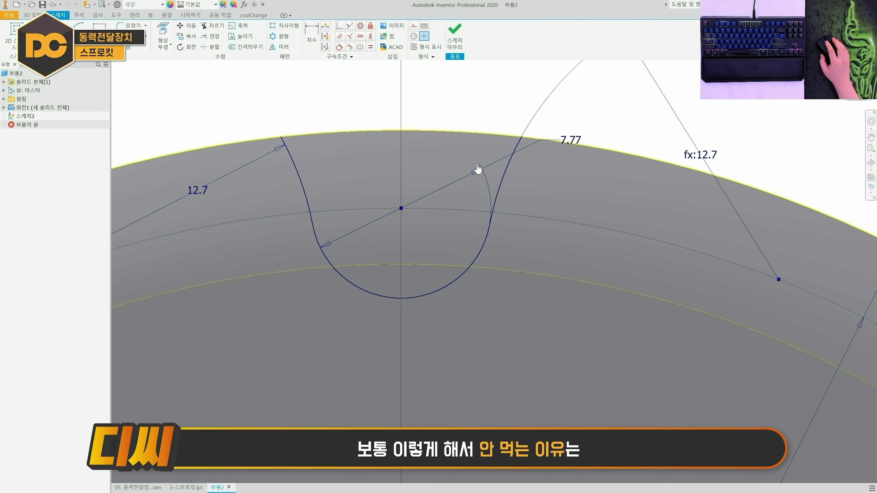
{"action": "middle_click_drag", "start_coordinate": [478, 166], "coordinate": [504, 206]}
{"action": "scroll", "coordinate": [489, 167], "scroll_direction": "up", "scroll_amount": 2}
{"action": "scroll", "coordinate": [453, 182], "scroll_direction": "down", "scroll_amount": 2}
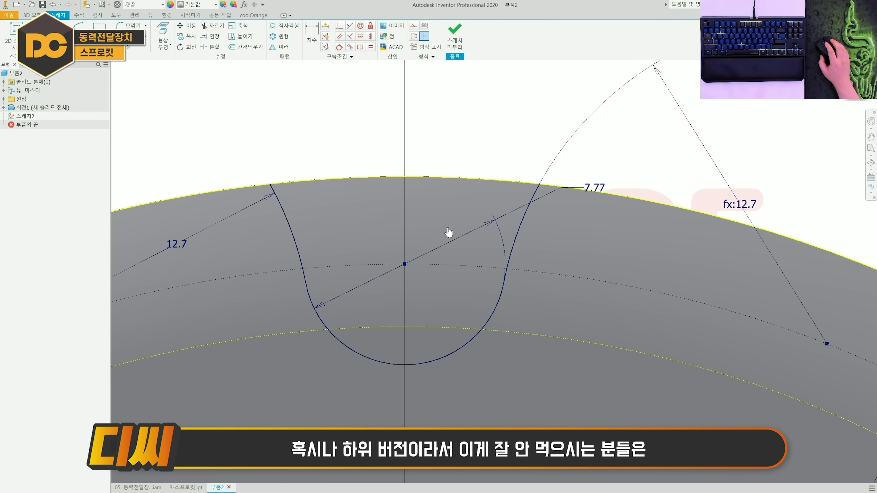
{"action": "scroll", "coordinate": [447, 202], "scroll_direction": "up", "scroll_amount": 3}
{"action": "scroll", "coordinate": [447, 202], "scroll_direction": "down", "scroll_amount": 3}
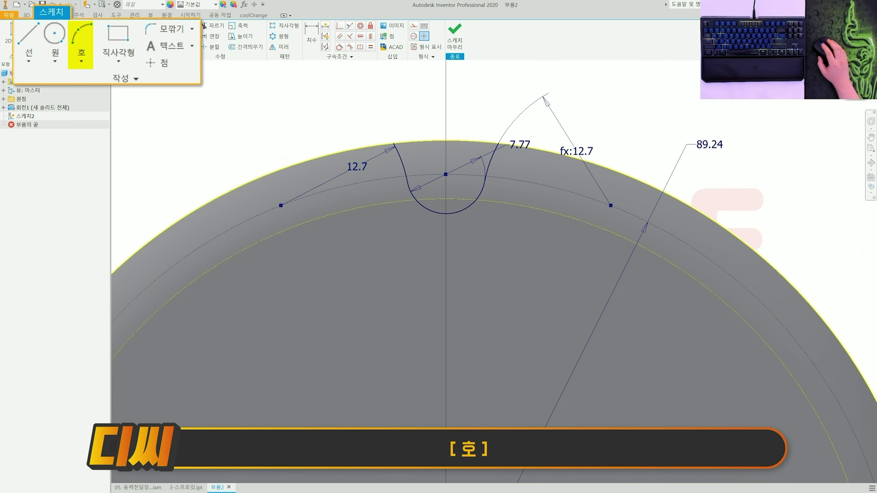
- Close the tooth-gap outline with a centre-point arc about the disc's centre, joining the gap's two upper ends along the rim
{"action": "left_click", "coordinate": [80, 47]}
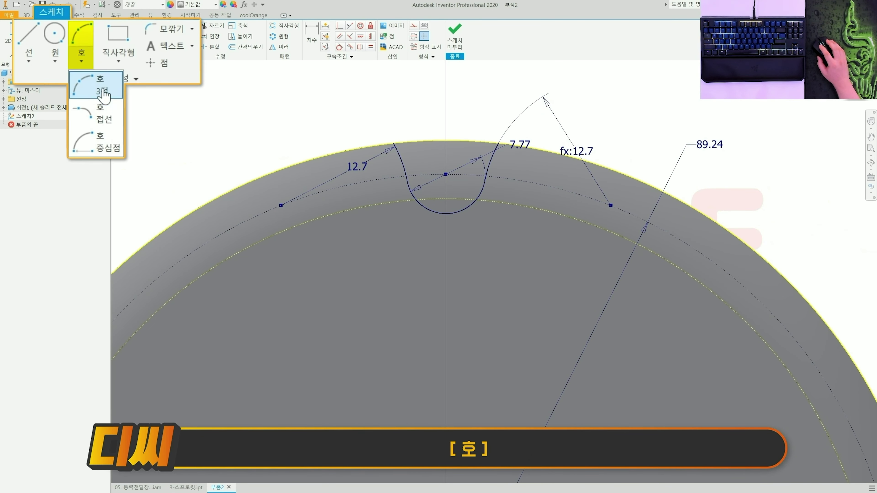
{"action": "left_click", "coordinate": [109, 154]}
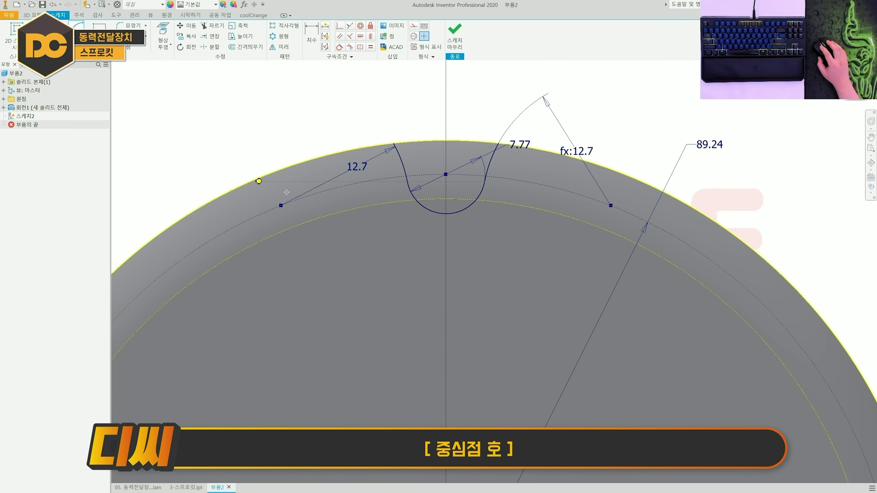
{"action": "scroll", "coordinate": [404, 259], "scroll_direction": "down", "scroll_amount": 3}
{"action": "scroll", "coordinate": [361, 306], "scroll_direction": "up", "scroll_amount": 4}
{"action": "left_click", "coordinate": [361, 306]}
{"action": "scroll", "coordinate": [366, 308], "scroll_direction": "down", "scroll_amount": 3}
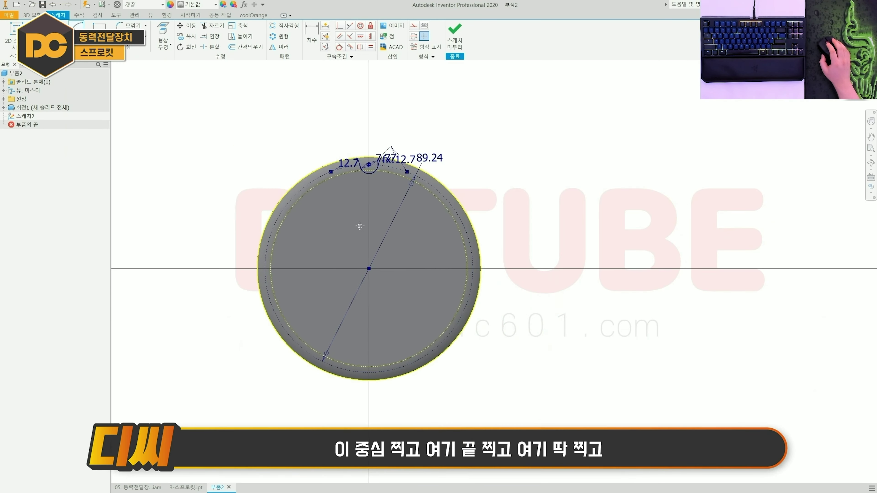
{"action": "scroll", "coordinate": [360, 215], "scroll_direction": "up", "scroll_amount": 5}
{"action": "scroll", "coordinate": [370, 264], "scroll_direction": "up", "scroll_amount": 2}
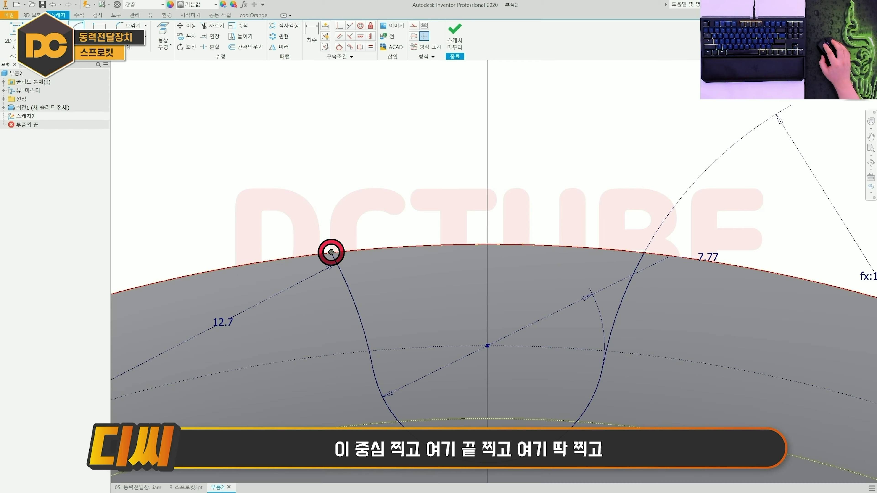
{"action": "left_click", "coordinate": [349, 259]}
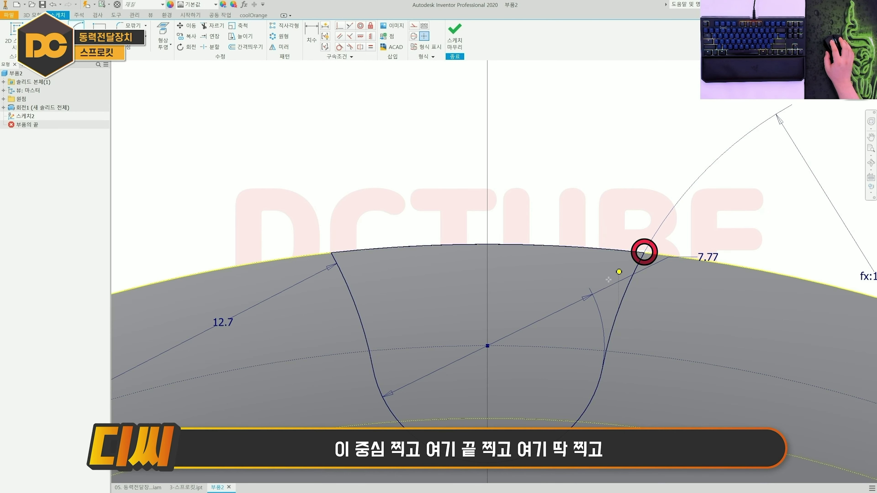
{"action": "left_click", "coordinate": [642, 250]}
{"action": "scroll", "coordinate": [485, 324], "scroll_direction": "down", "scroll_amount": 2}
{"action": "middle_click_drag", "start_coordinate": [486, 320], "coordinate": [472, 250], "text": "shift"}
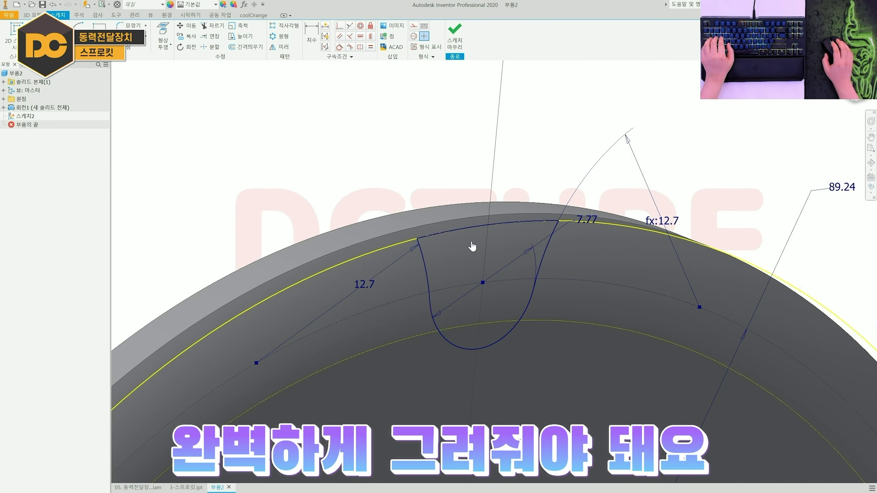
- Cut the three tooth-gap profile regions of 스케치2 through all in the reversed direction, and change the cut's direction to symmetric
{"action": "scroll", "coordinate": [475, 257], "scroll_direction": "up", "scroll_amount": 3}
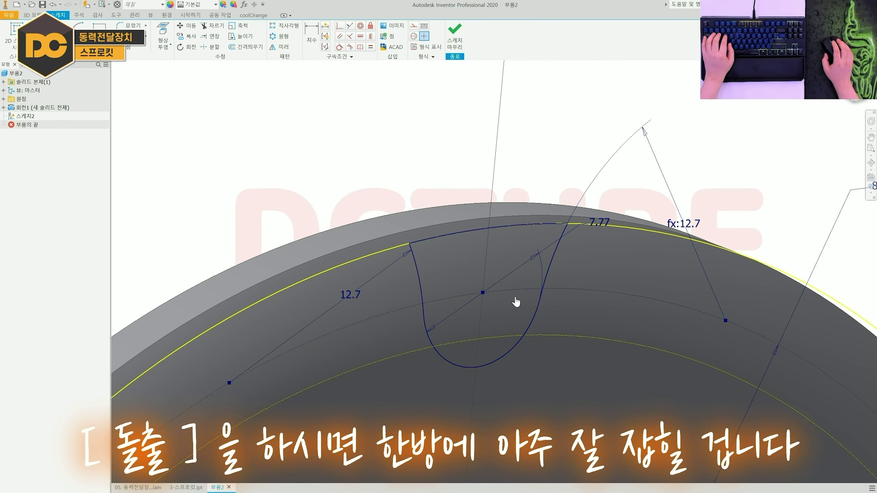
{"action": "key", "text": "e"}
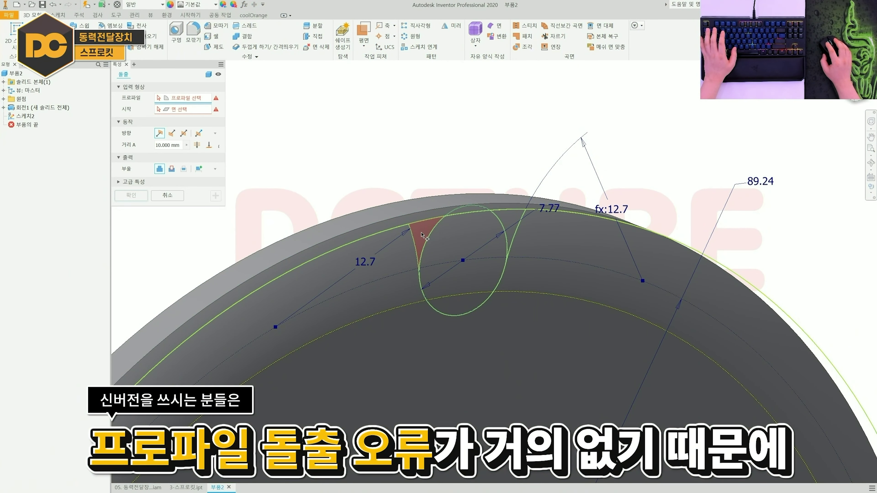
{"action": "left_click", "coordinate": [422, 236]}
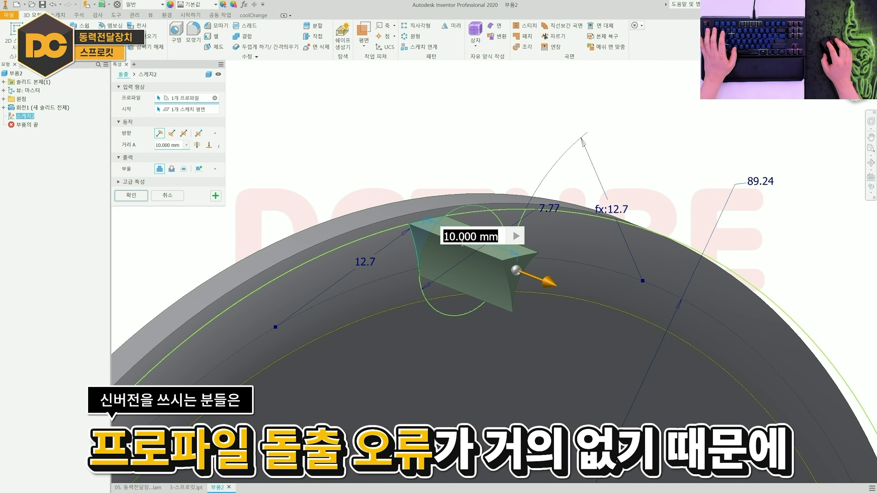
{"action": "left_click", "coordinate": [493, 220]}
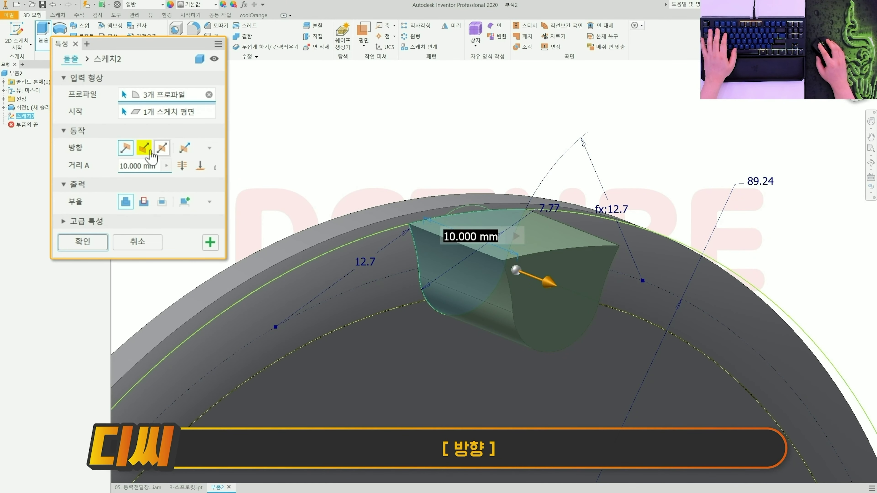
{"action": "left_click", "coordinate": [143, 149]}
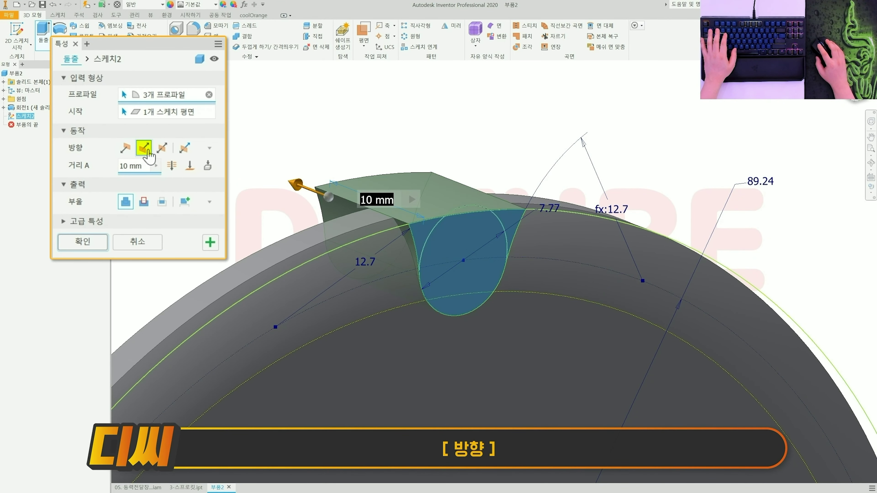
{"action": "left_click", "coordinate": [175, 166]}
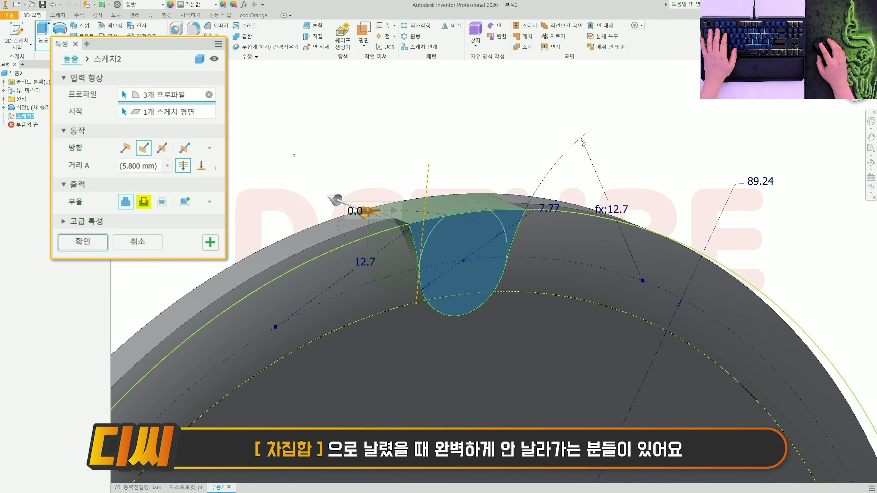
{"action": "left_click", "coordinate": [143, 201]}
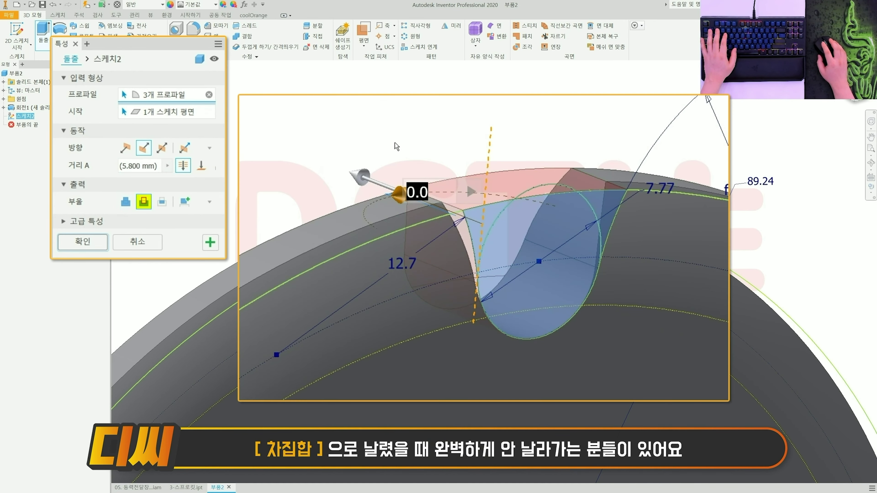
{"action": "left_click", "coordinate": [83, 241]}
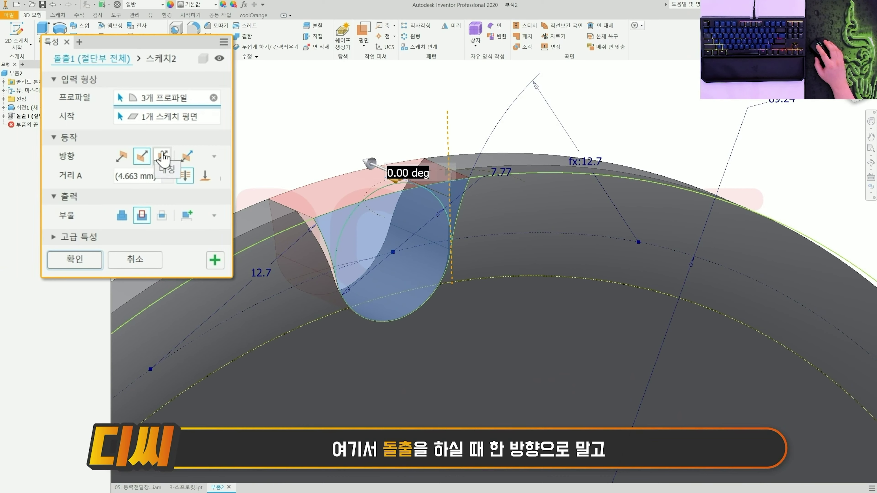
{"action": "left_click", "coordinate": [162, 157]}
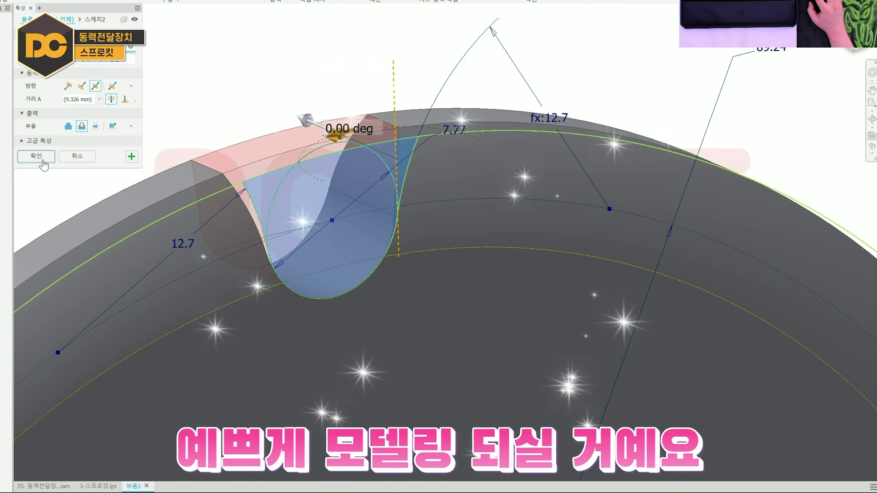
{"action": "left_click", "coordinate": [136, 197]}
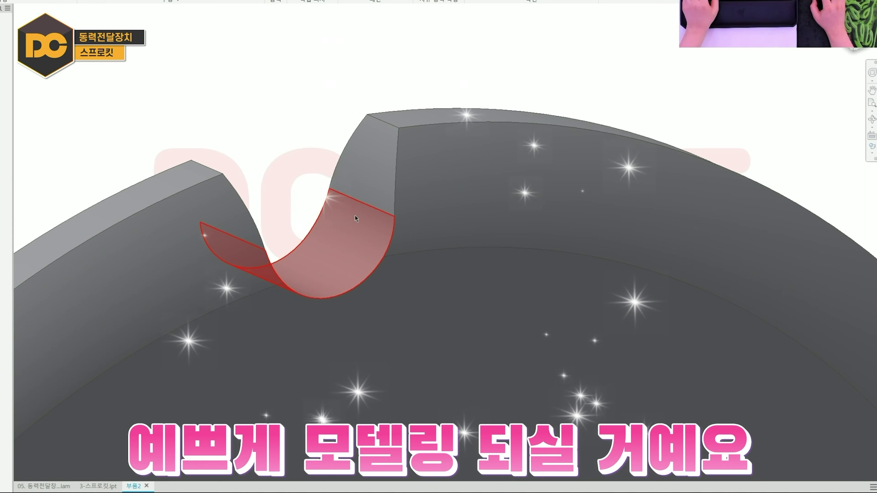
- Create a circular pattern of the tooth-gap cut about the disc's cylindrical rim axis with 22 occurrences over 360 deg
{"action": "scroll", "coordinate": [354, 215], "scroll_direction": "down", "scroll_amount": 3}
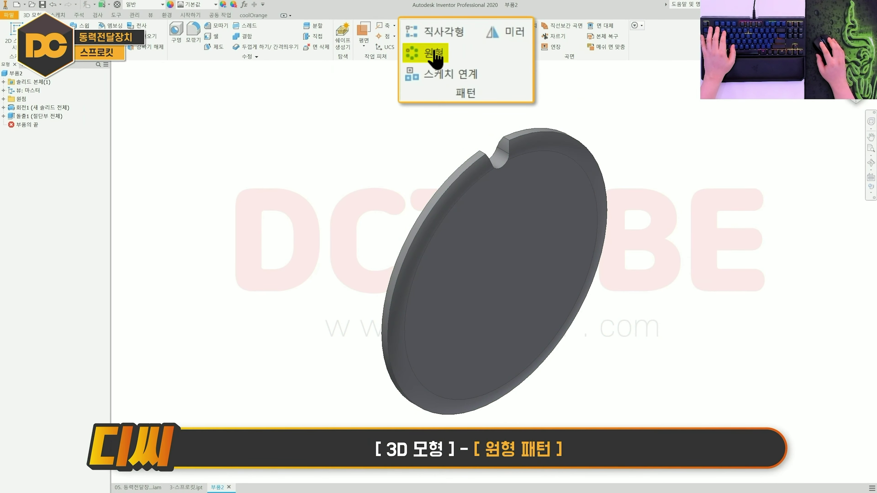
{"action": "left_click", "coordinate": [434, 53]}
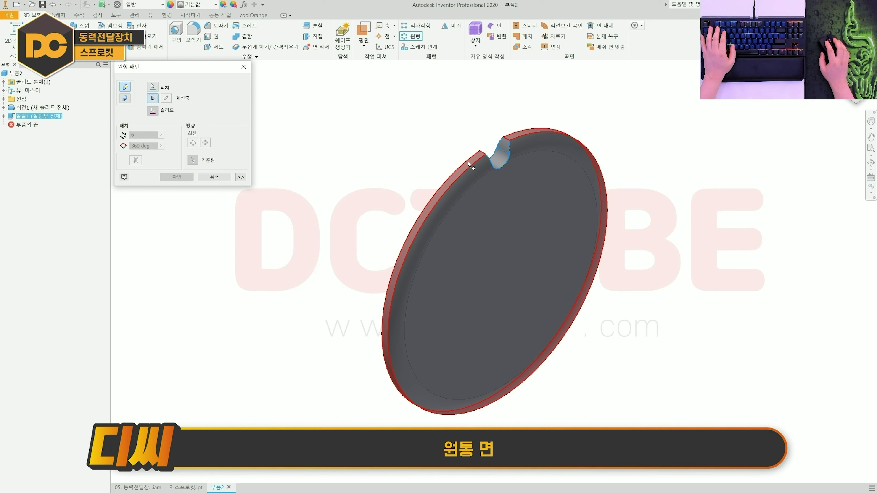
{"action": "left_click", "coordinate": [468, 167]}
{"action": "left_click", "coordinate": [468, 167]}
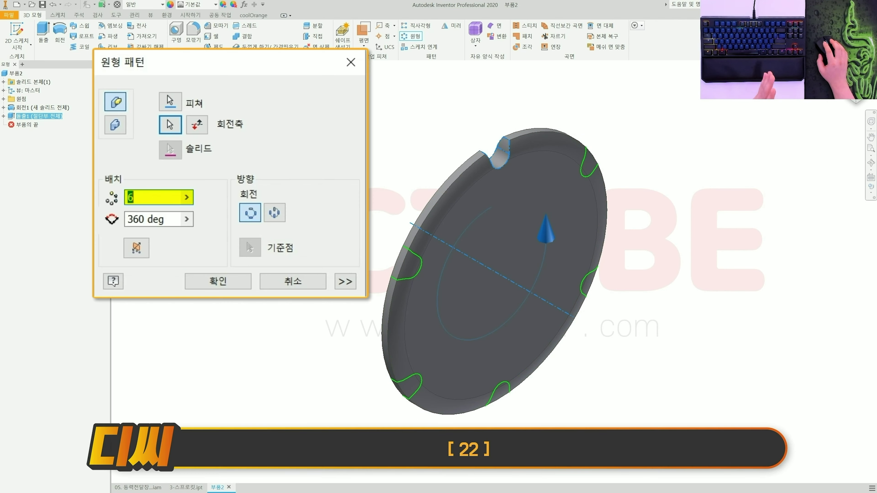
{"action": "type", "text": "22"}
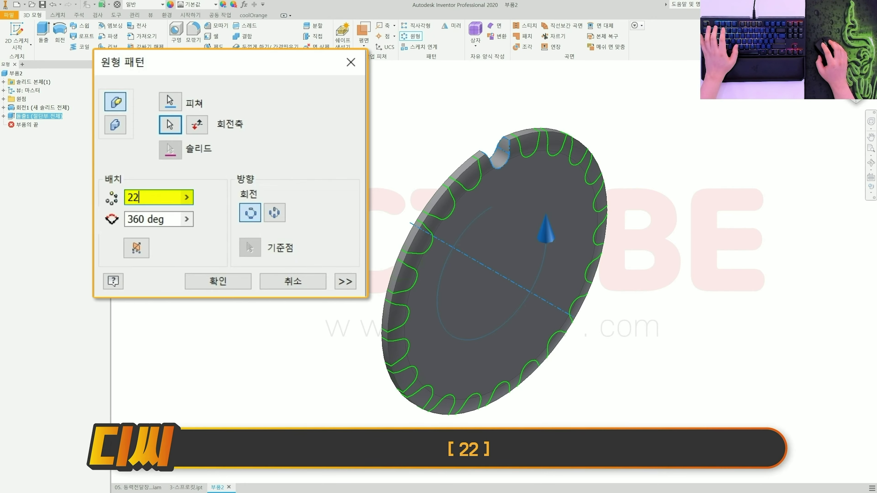
{"action": "left_click", "coordinate": [183, 175]}
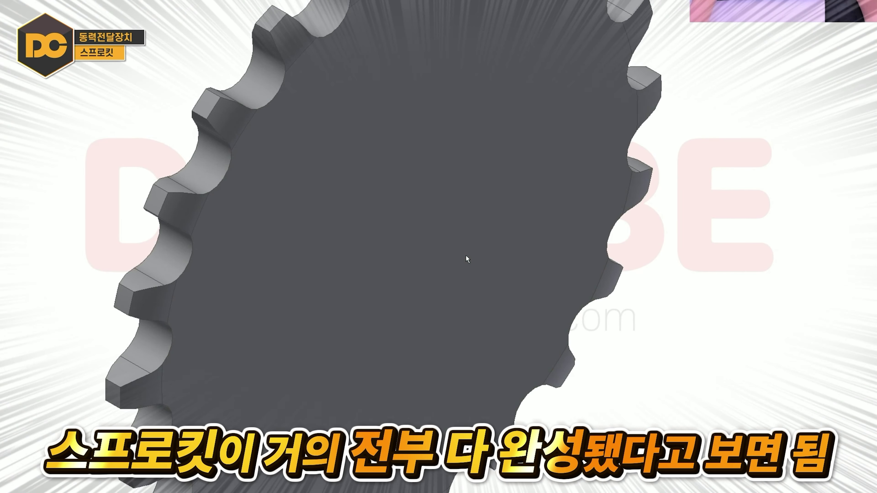
- Start a sketch on the sprocket's flat face and draw a circle about 48 mm in diameter at its centre
{"action": "mouse_move", "coordinate": [465, 258]}
{"action": "middle_mouse_down", "text": "shift"}
{"action": "mouse_move", "coordinate": [483, 261]}
{"action": "mouse_move", "coordinate": [384, 235]}
{"action": "mouse_move", "coordinate": [477, 245]}
{"action": "middle_mouse_up", "text": "shift"}
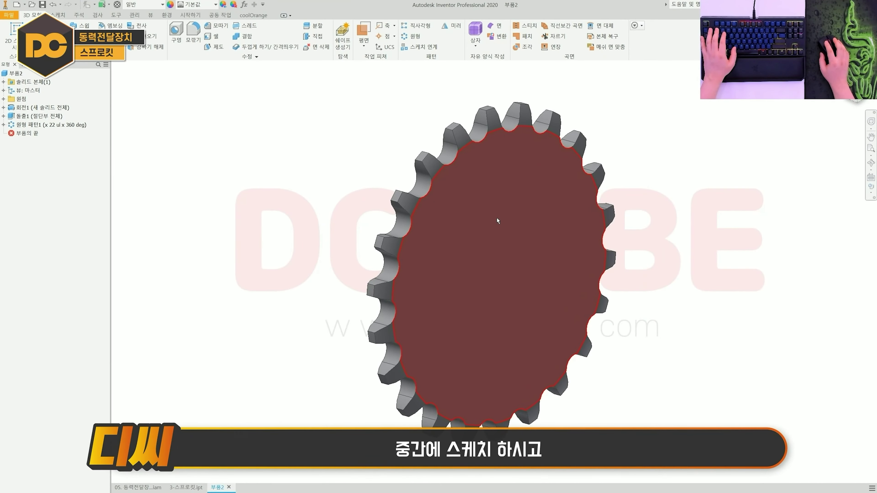
{"action": "left_click", "coordinate": [497, 218]}
{"action": "key", "text": "s"}
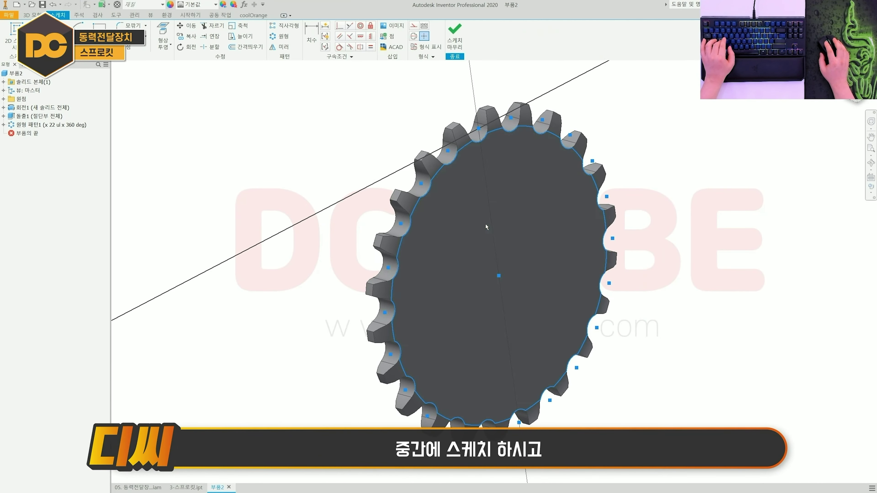
{"action": "left_click", "coordinate": [495, 271]}
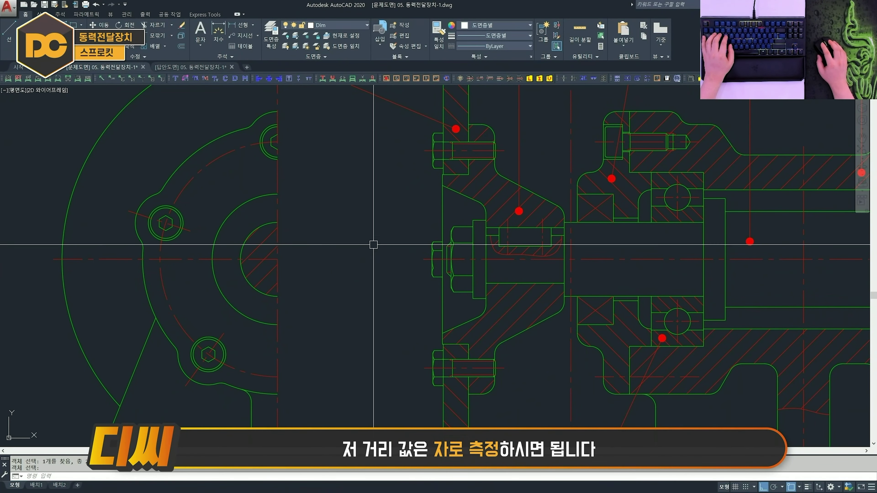
- In the AutoCAD assembly drawing, dimension the sprocket's centre-hole diameter and the distance between the upper and lower bolt centres
{"action": "type", "text": "w"}
{"action": "key", "text": "space"}
{"action": "left_click", "coordinate": [443, 186]}
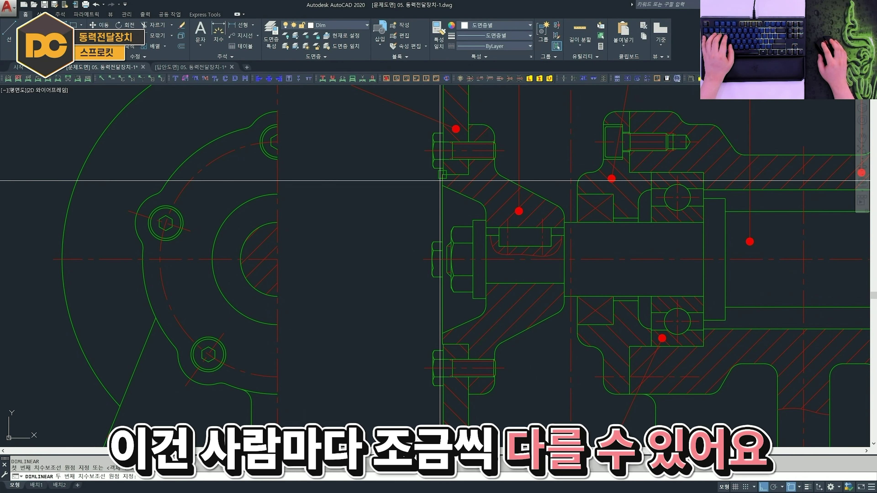
{"action": "left_click", "coordinate": [443, 344]}
{"action": "left_click", "coordinate": [387, 292]}
{"action": "key", "text": "space"}
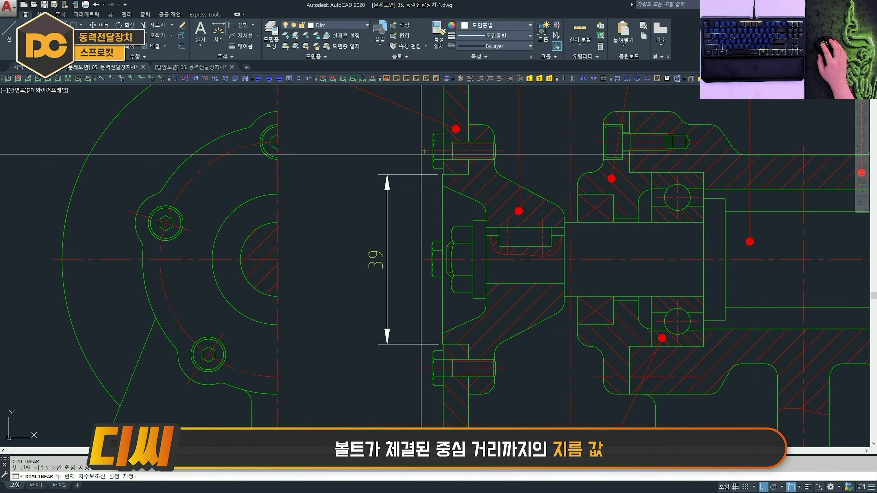
{"action": "left_click", "coordinate": [424, 368]}
{"action": "left_click", "coordinate": [349, 275]}
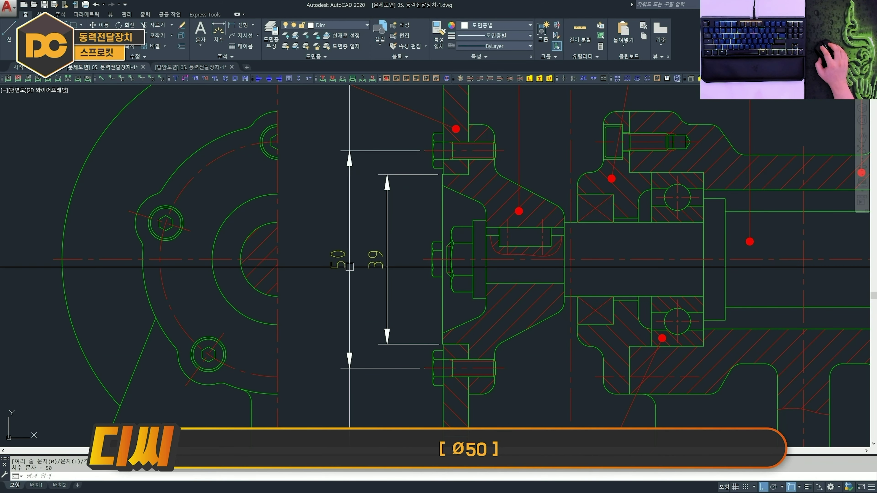
- Dimension the thread size of the upper bolt fastening the sprocket to its hub in the section view
{"action": "scroll", "coordinate": [483, 136], "scroll_direction": "up", "scroll_amount": 2}
{"action": "type", "text": "w"}
{"action": "key", "text": "space"}
{"action": "left_click", "coordinate": [500, 146]}
{"action": "left_click", "coordinate": [501, 174]}
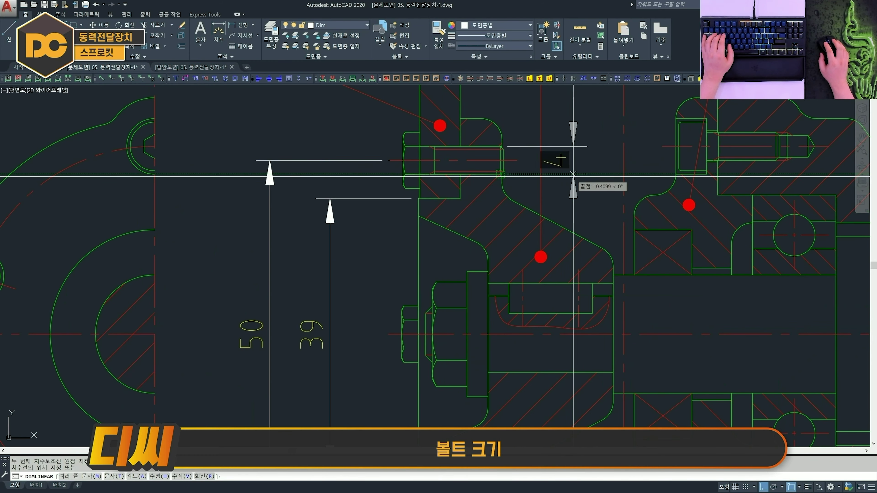
{"action": "scroll", "coordinate": [573, 173], "scroll_direction": "down", "scroll_amount": 2}
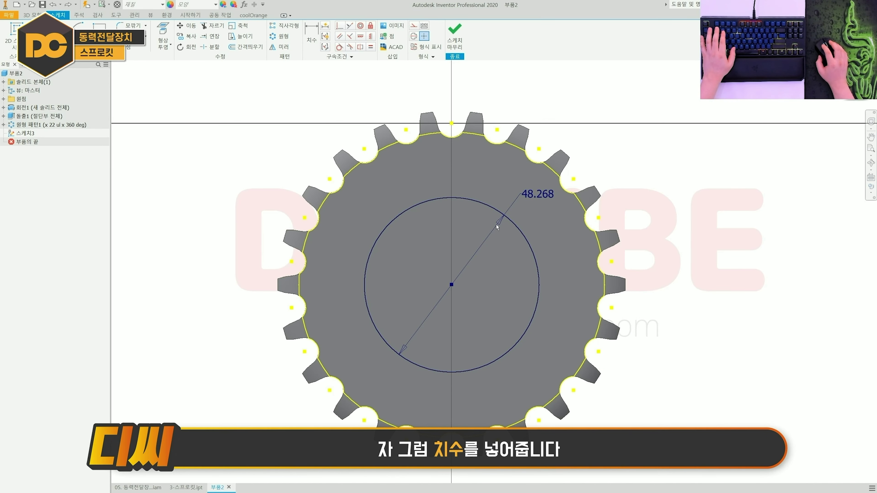
- Set the centre circle's diameter to 39 mm in Inventor and extrude it 10 mm as a cut through the sprocket
{"action": "left_click", "coordinate": [542, 199]}
{"action": "type", "text": "39"}
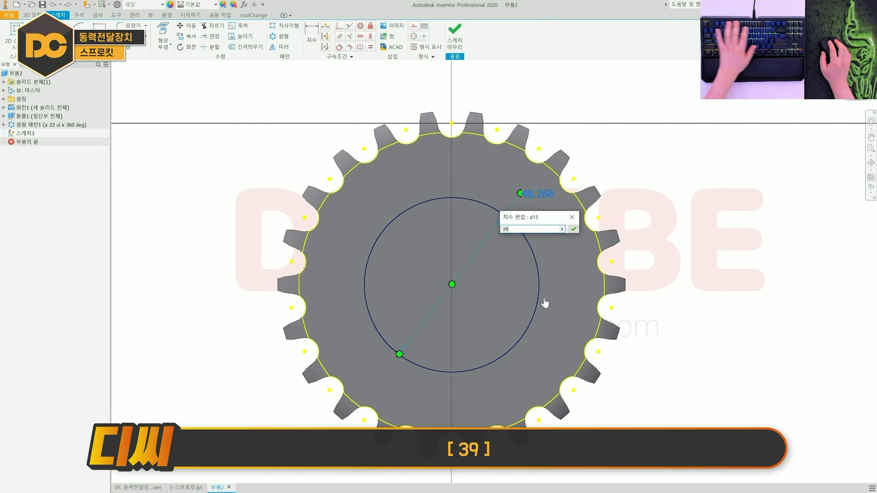
{"action": "key", "text": "Return"}
{"action": "key", "text": "e"}
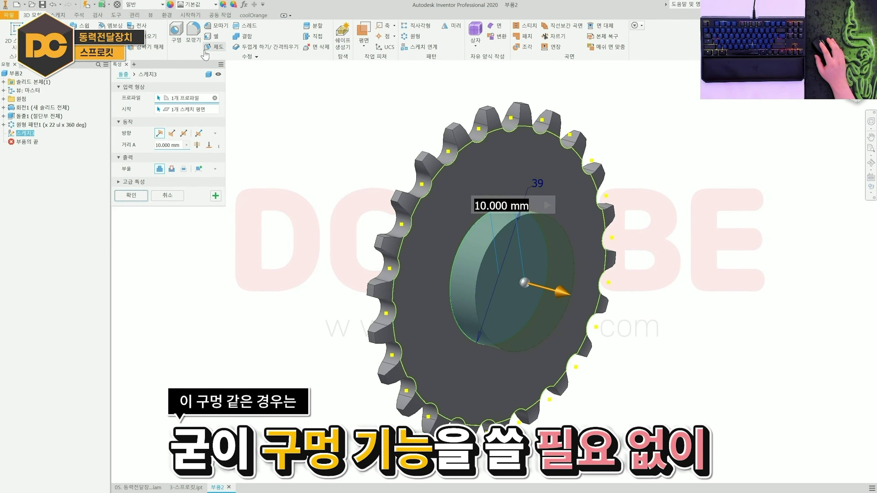
{"action": "left_click", "coordinate": [171, 169]}
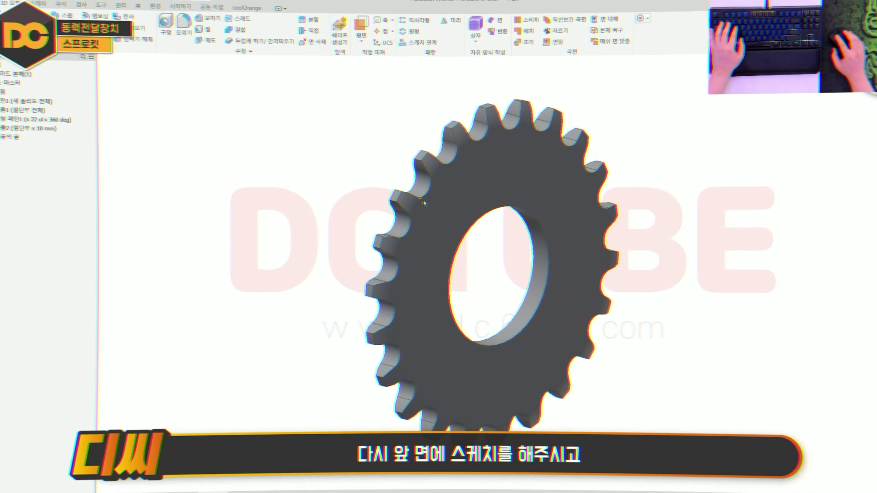
- Sketch a bolt circle around the centre hole on the sprocket's front face and select it for conversion to construction geometry
{"action": "left_click", "coordinate": [506, 176]}
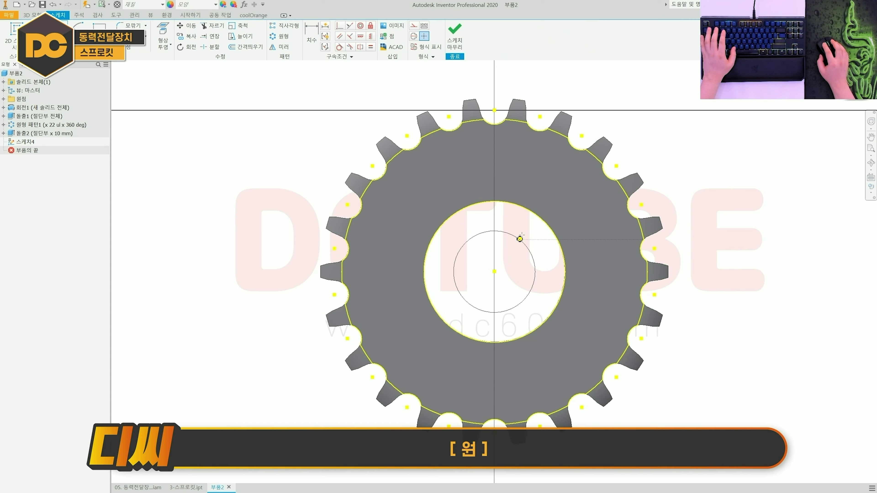
{"action": "key", "text": "Escape"}
{"action": "scroll", "coordinate": [523, 162], "scroll_direction": "up", "scroll_amount": 3}
{"action": "left_click", "coordinate": [505, 170]}
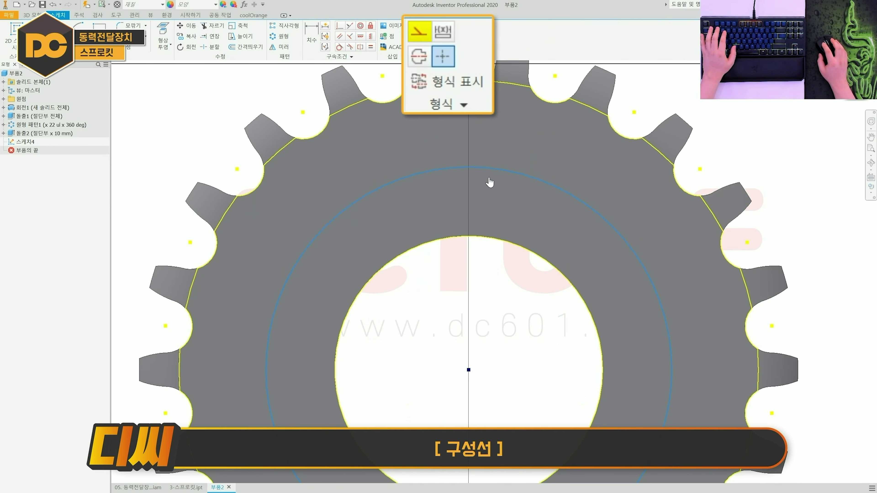